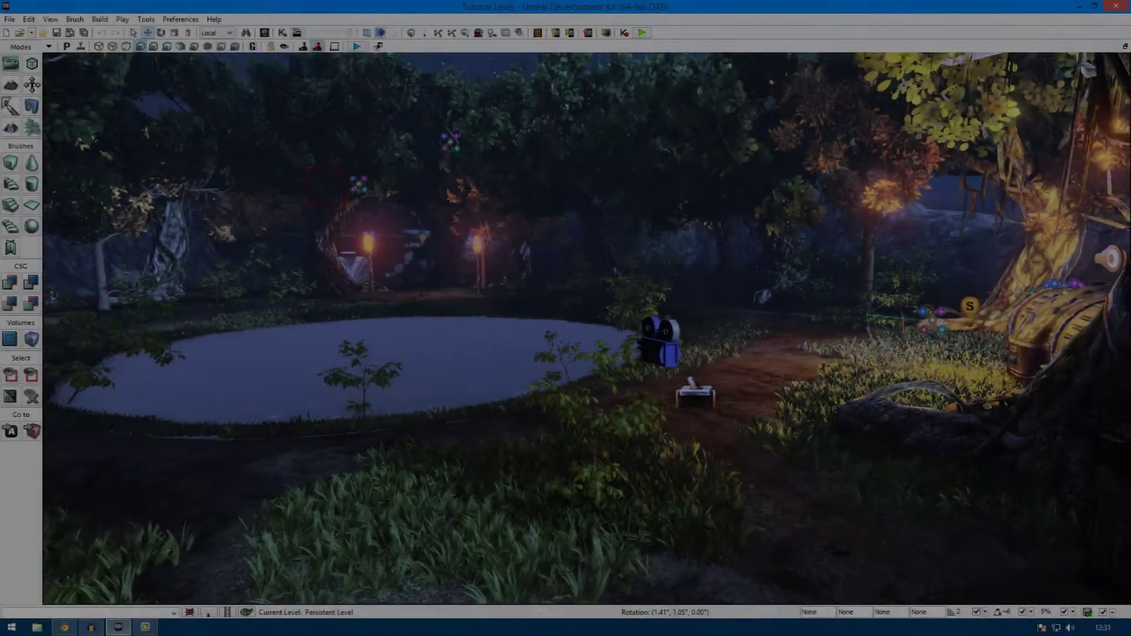
- Select the trigger on the path by the pond and review the level's Kismet graph around the Animated Cube group
right_drag(558, 305, 558, 335)
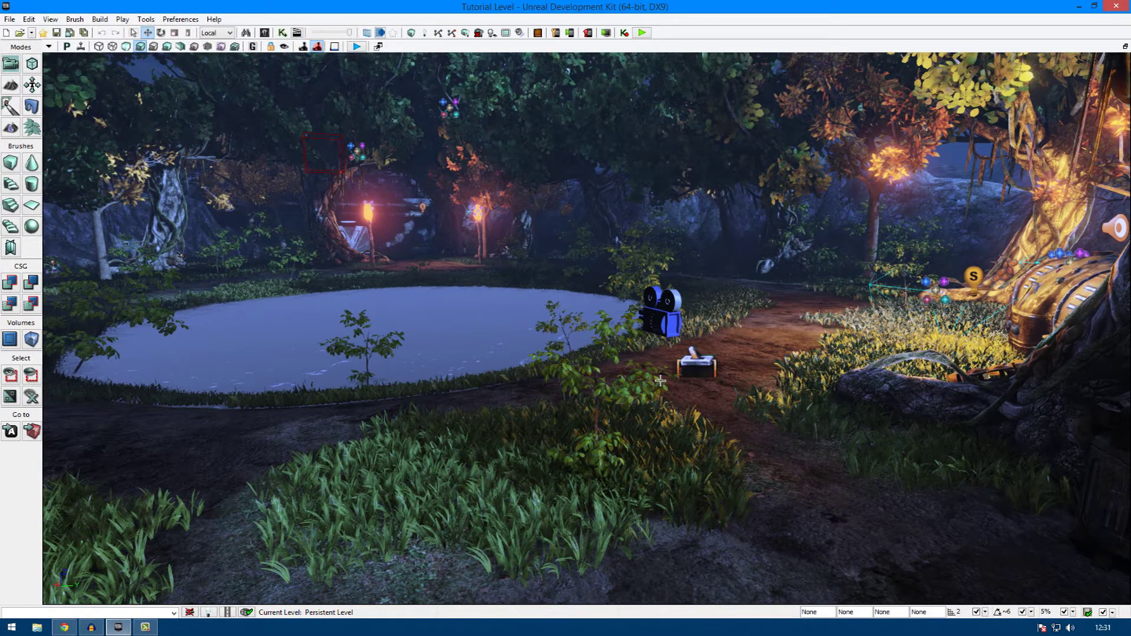
click(697, 371)
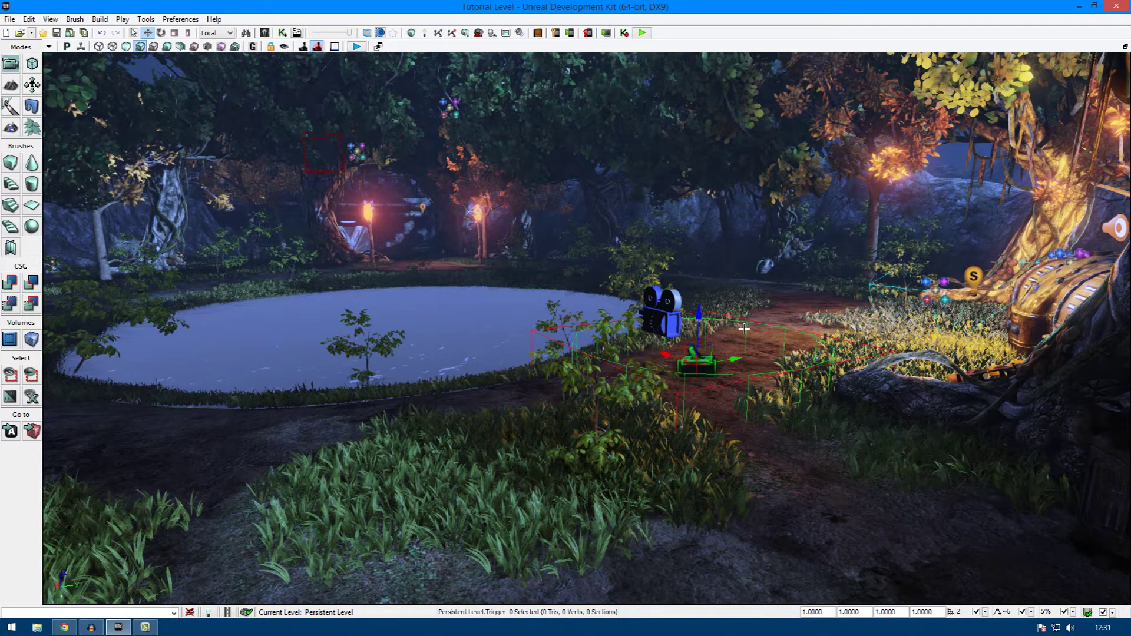
click(283, 33)
drag(344, 207, 671, 187)
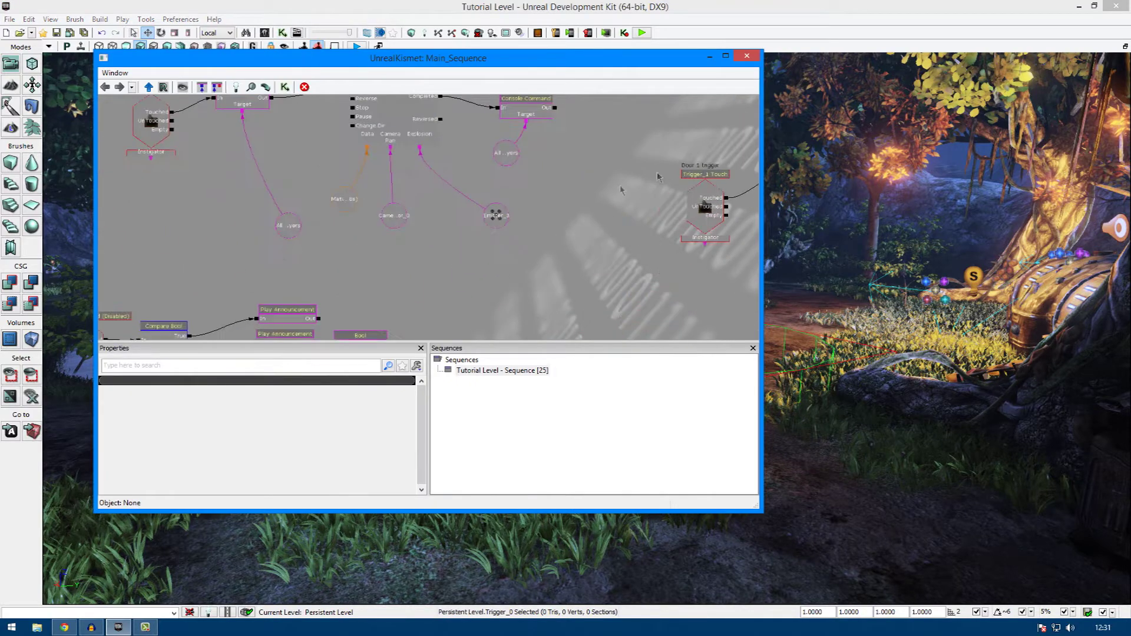
drag(518, 235, 667, 184)
scroll(662, 283, down, 3)
scroll(347, 189, up, 5)
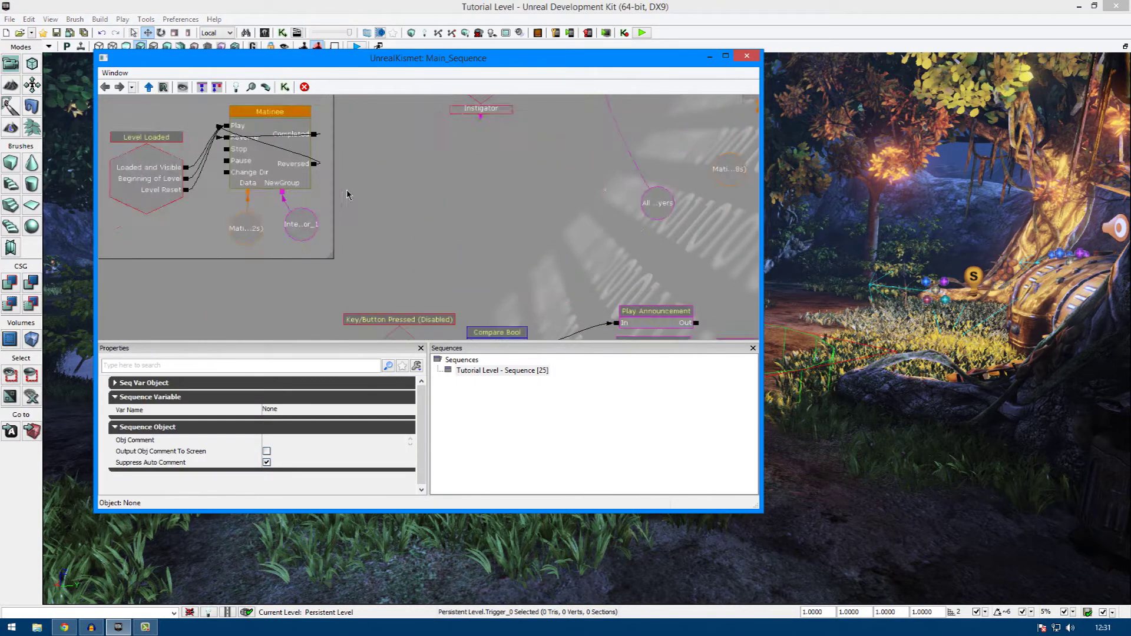
drag(363, 182, 428, 232)
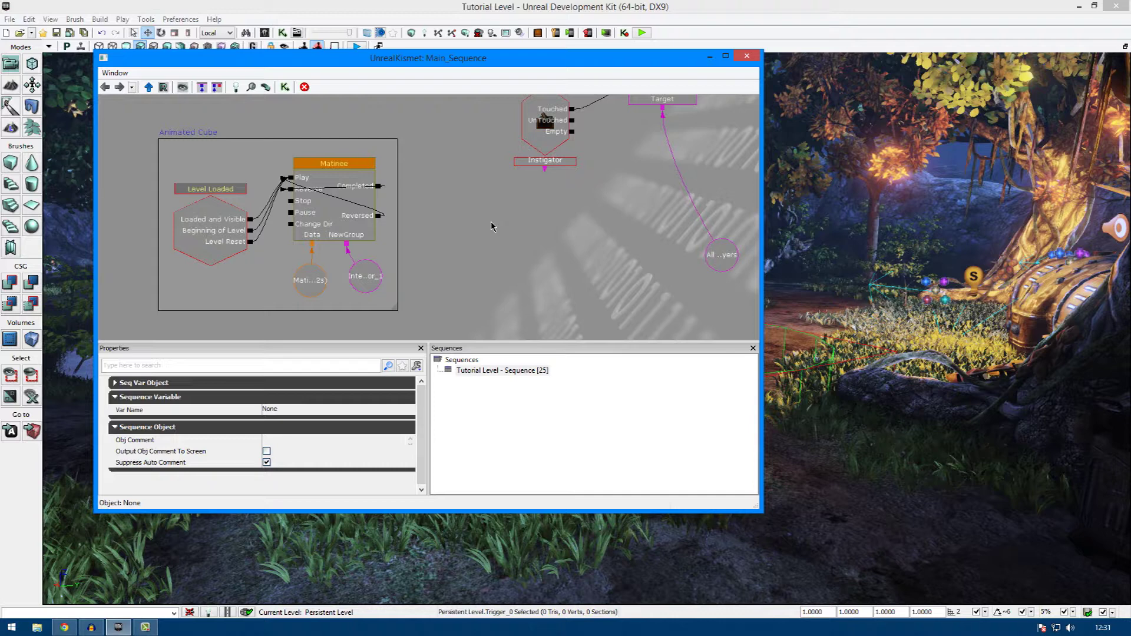
drag(395, 161, 421, 193)
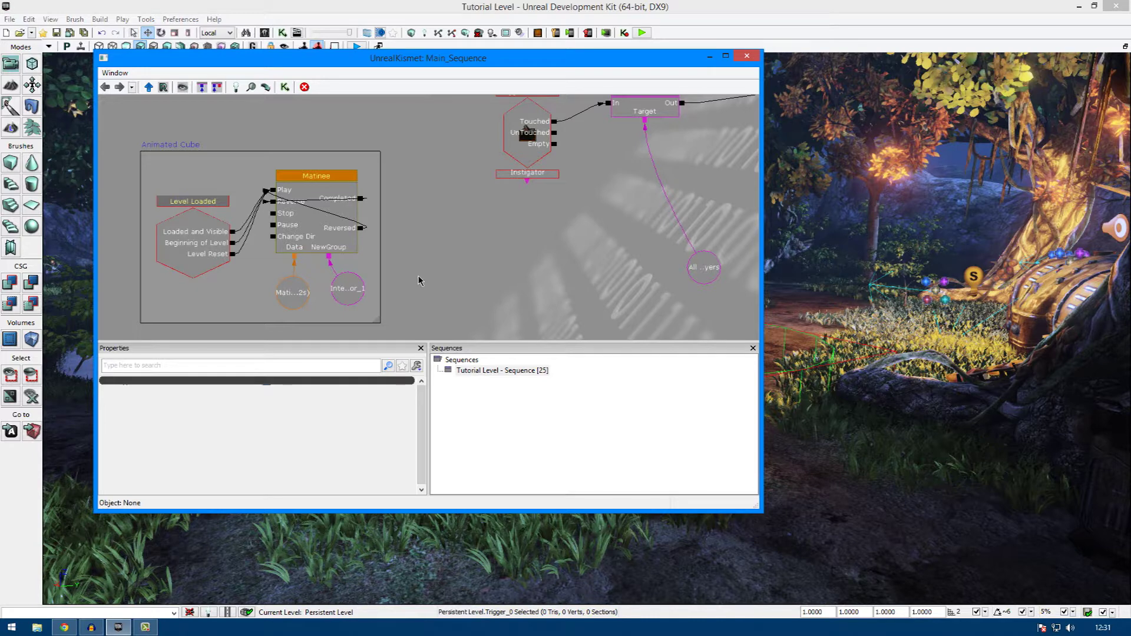
click(747, 58)
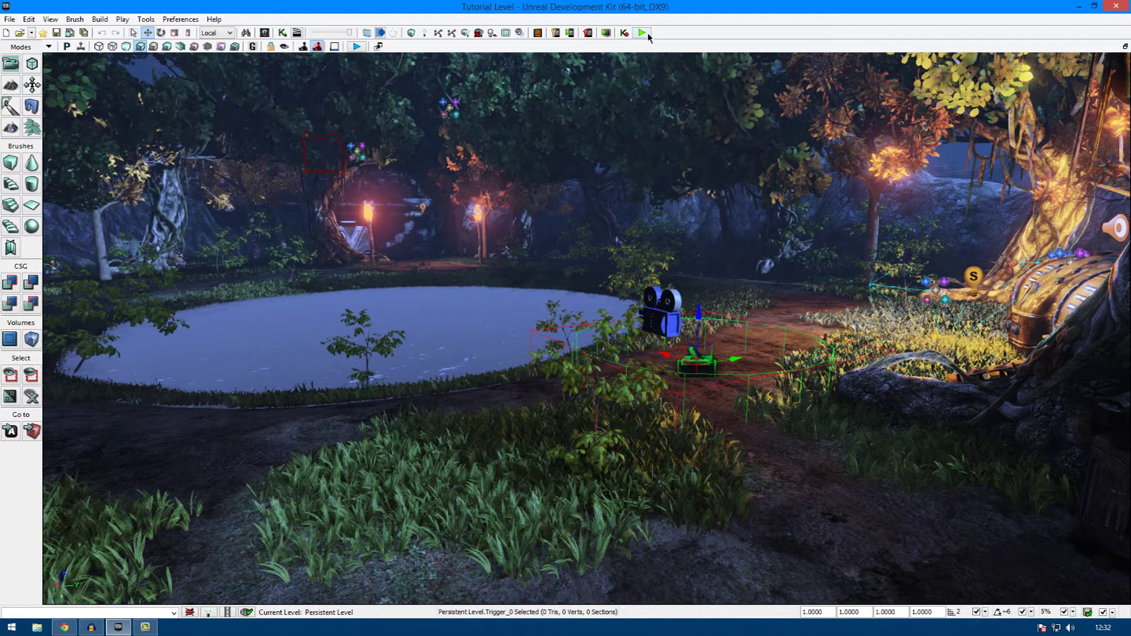
- Playtest the level in the editor preview and walk through the grass onto the dirt path
click(647, 33)
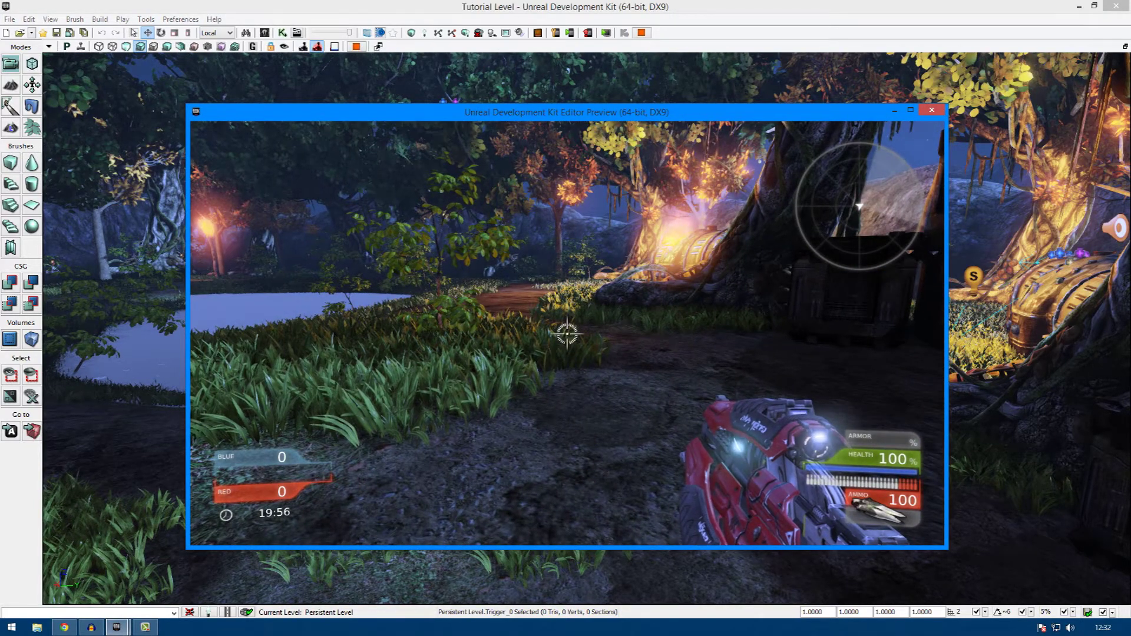
key(w)
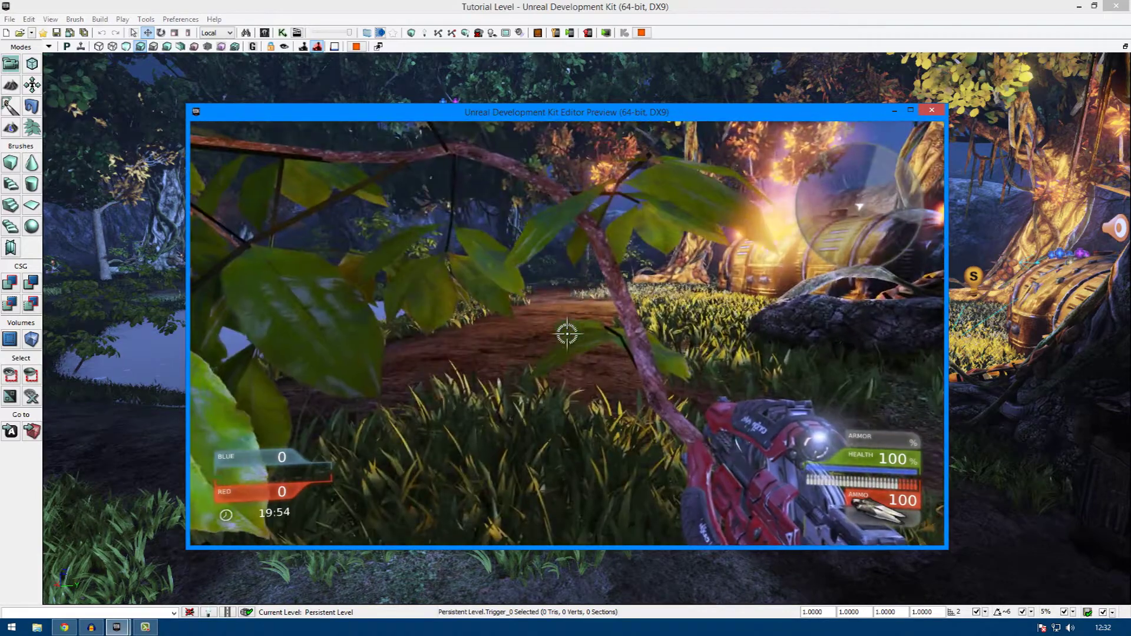
key(w)
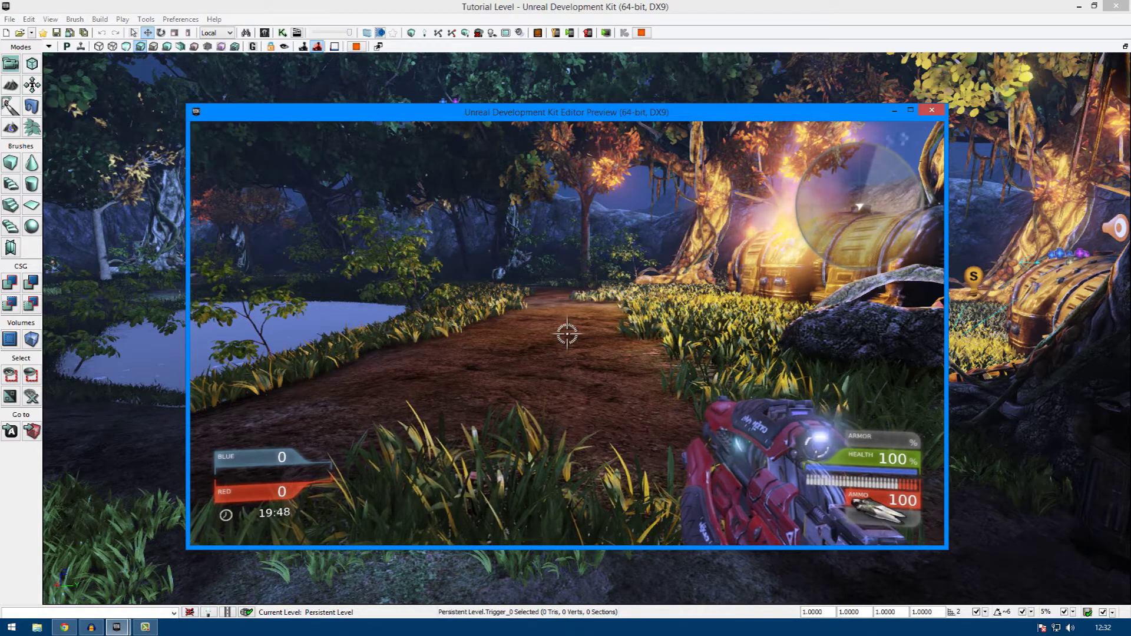
key(a)
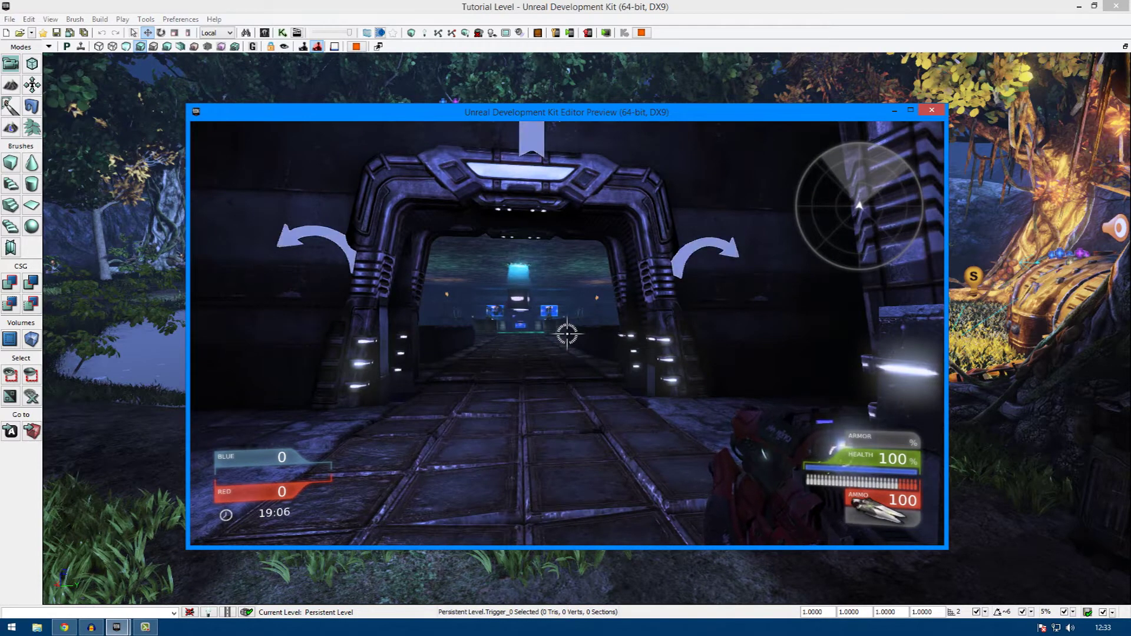
- Walk through the metal doorways and back out to the torch-lit forest, fire one shot and end the playtest
key(w)
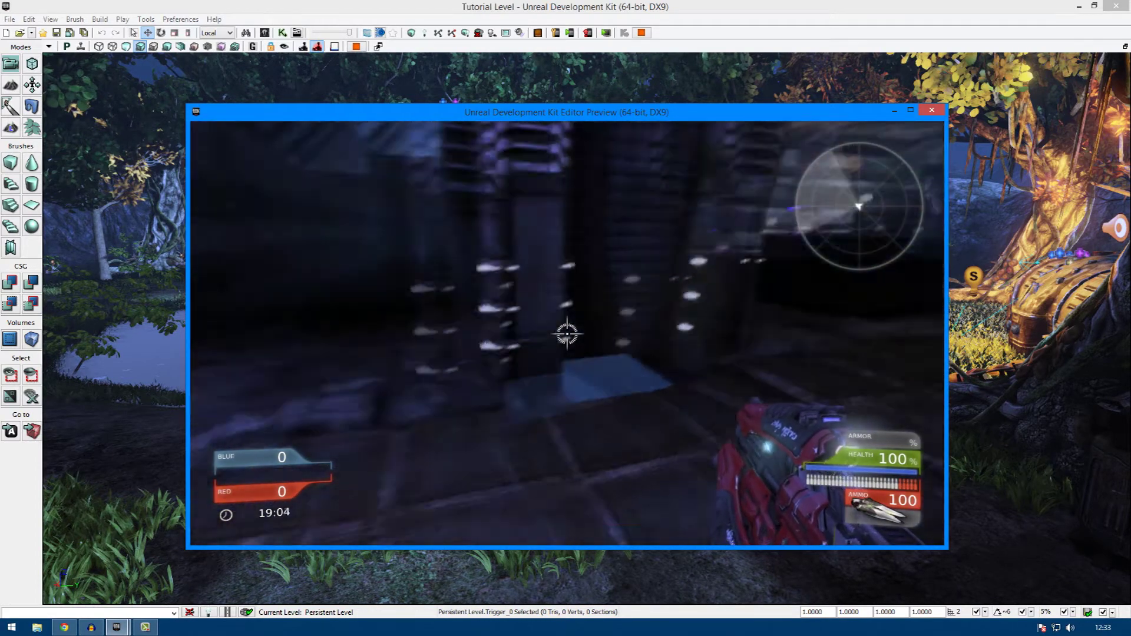
key(s)
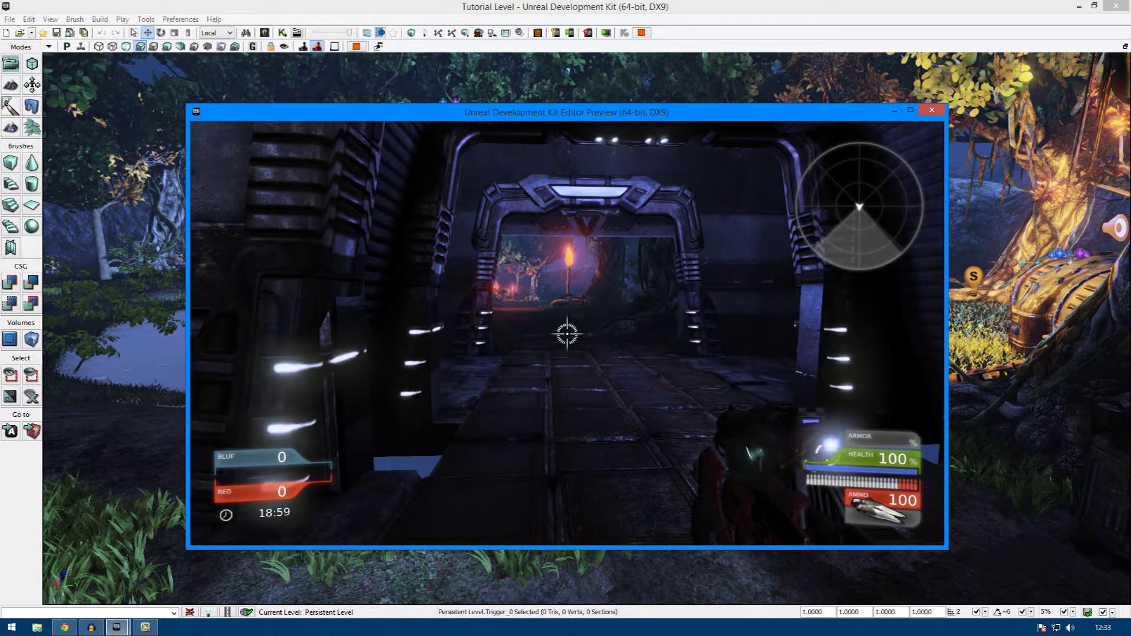
key(s)
key(w)
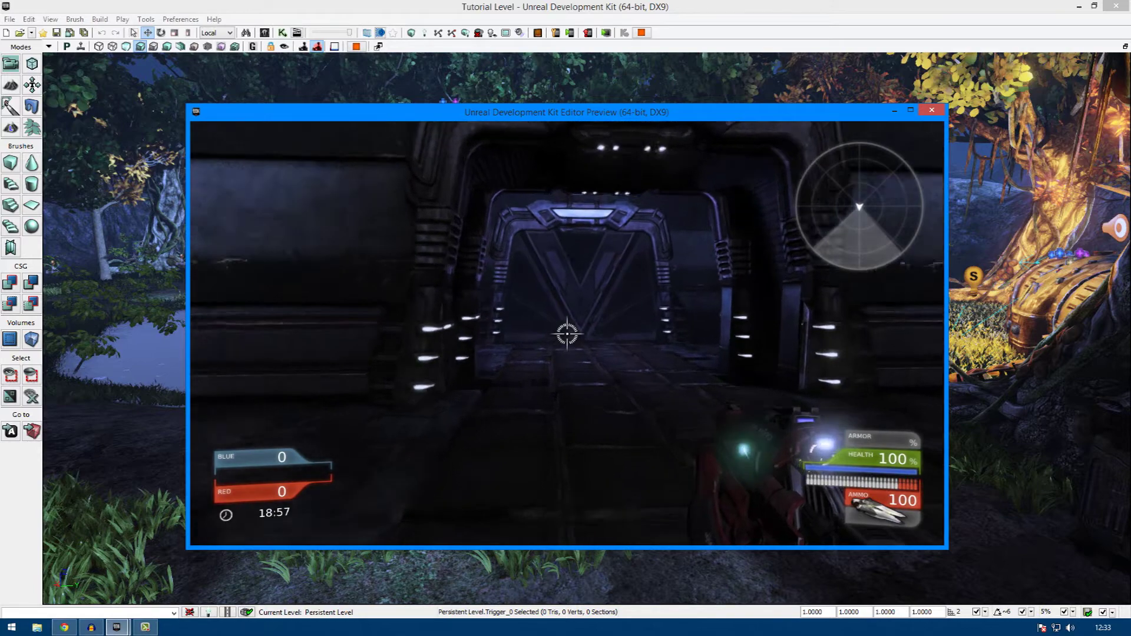
key(w)
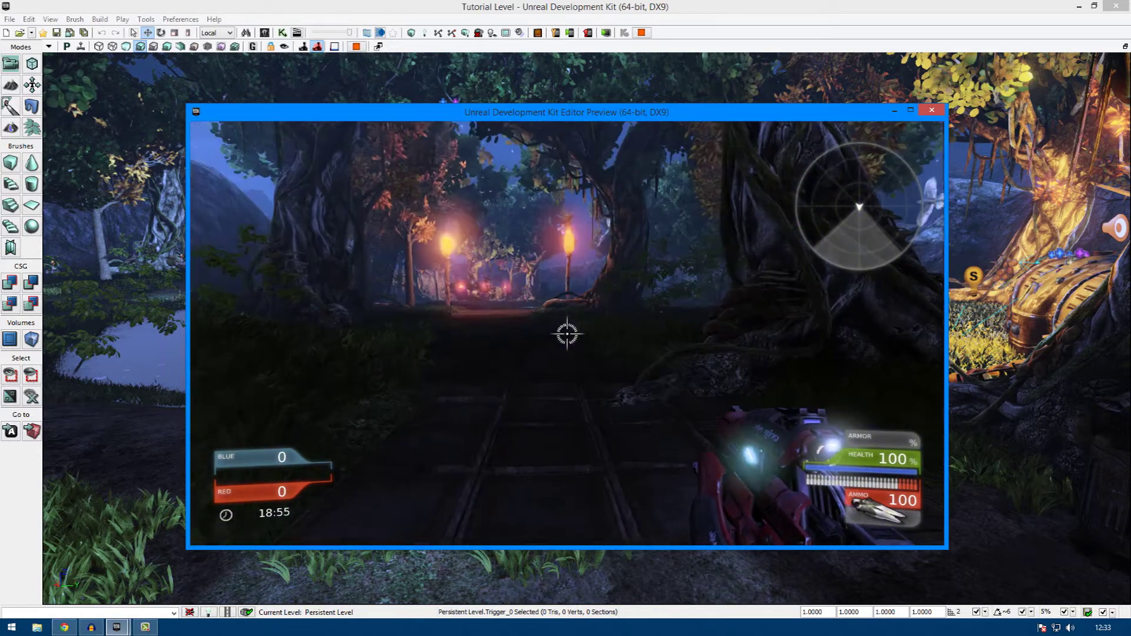
key(w)
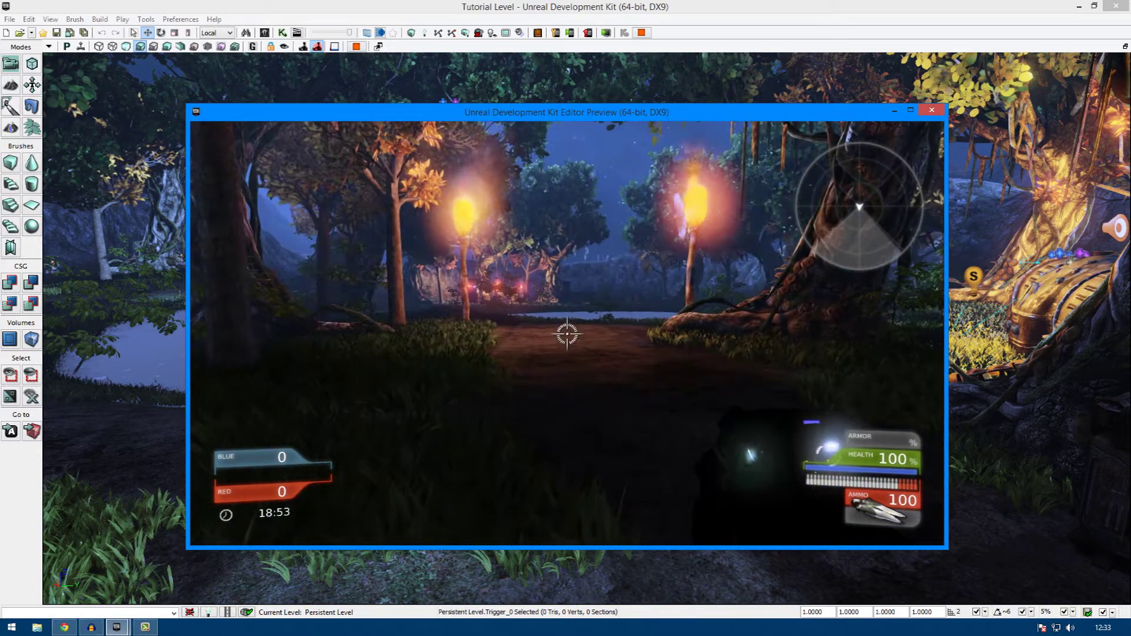
key(w)
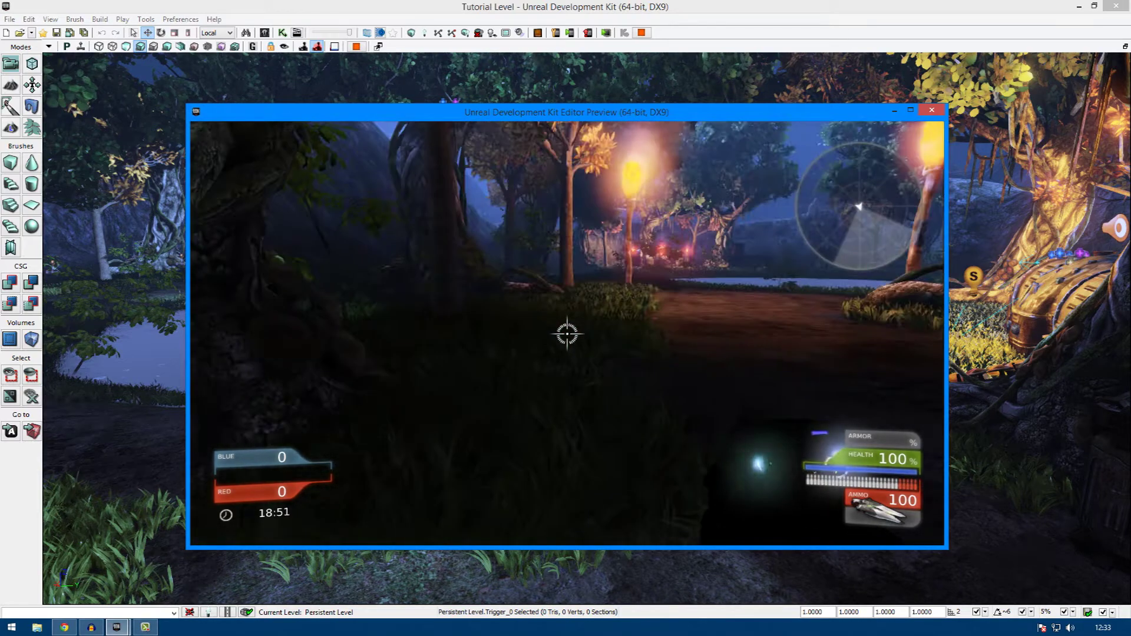
click(567, 334)
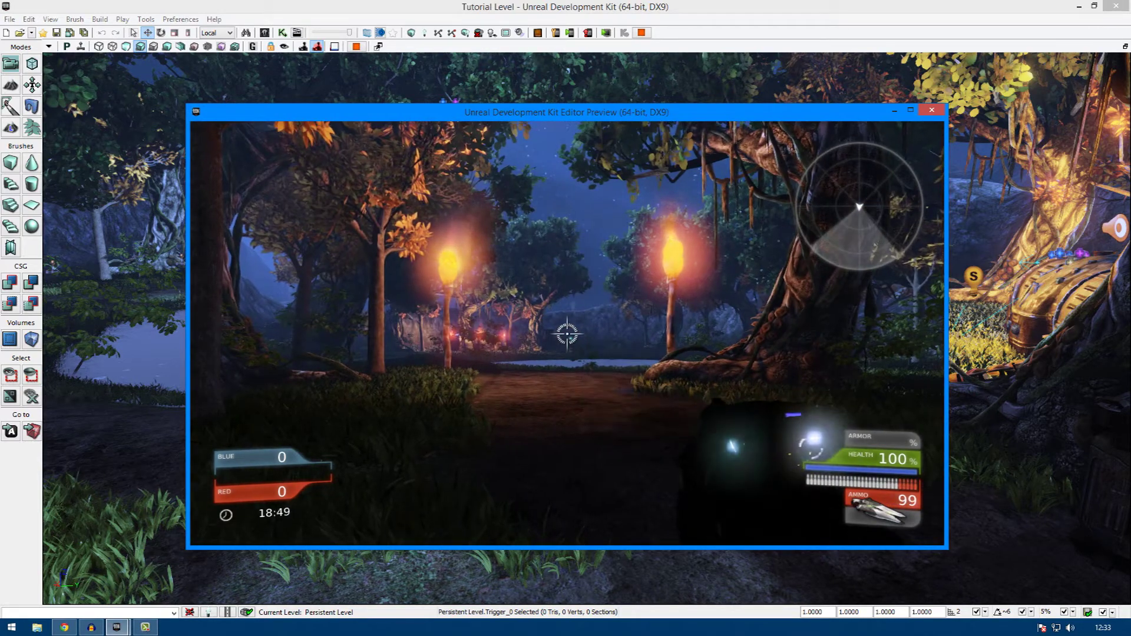
key(Escape)
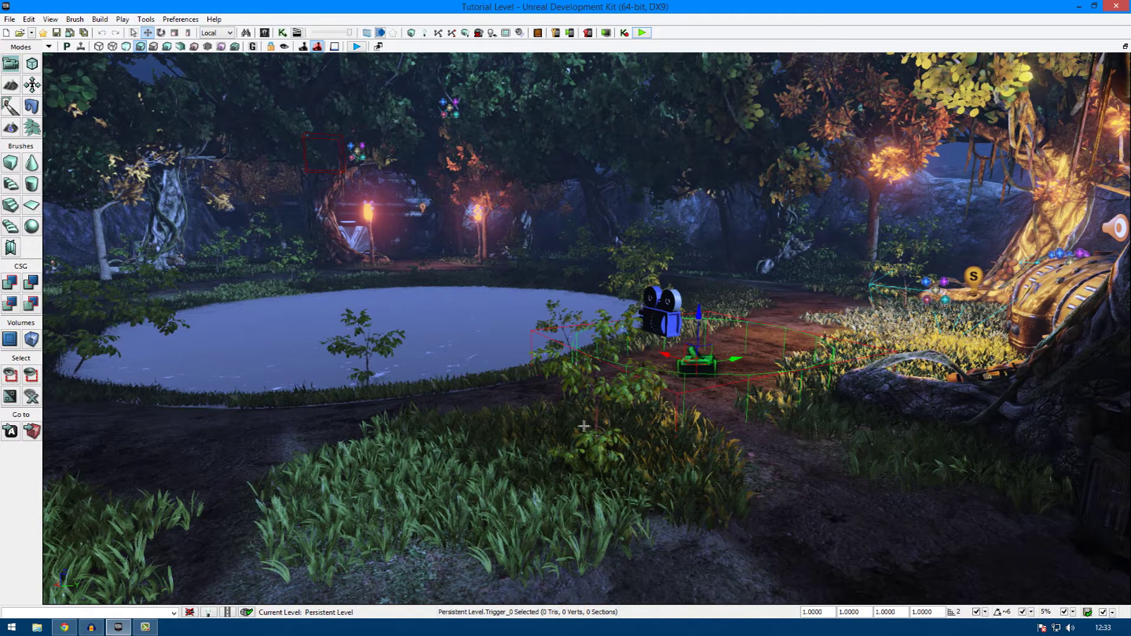
- Switch to the Unreal Matinee User Guide in Chrome and skim its overview and Matinee Interface sections
right_drag(581, 404, 636, 368)
right_drag(813, 386, 587, 382)
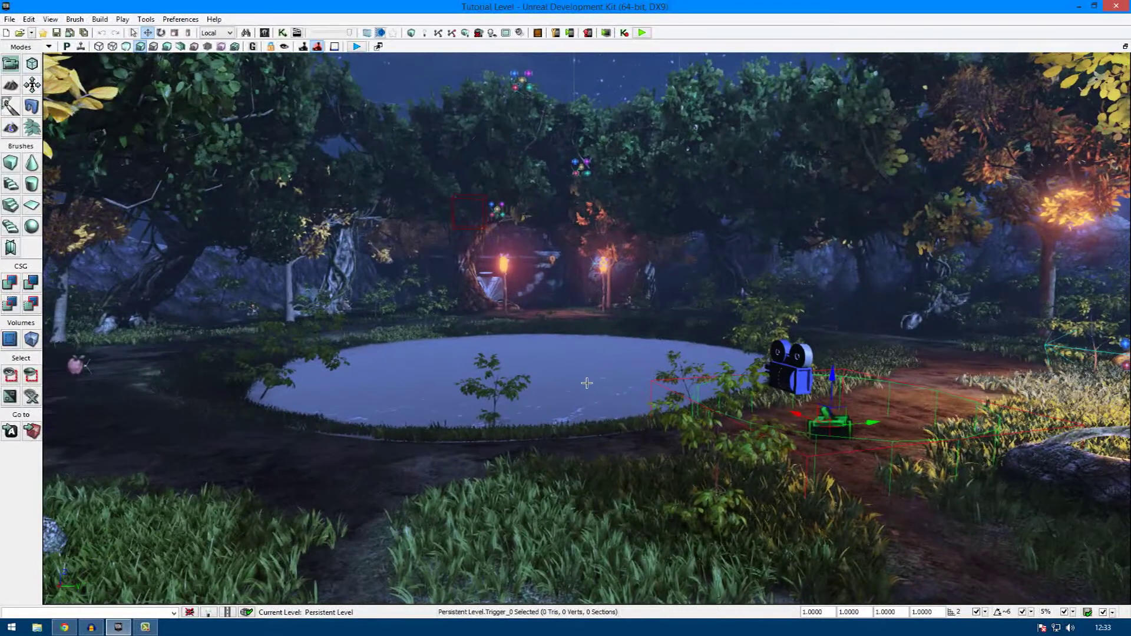
click(296, 33)
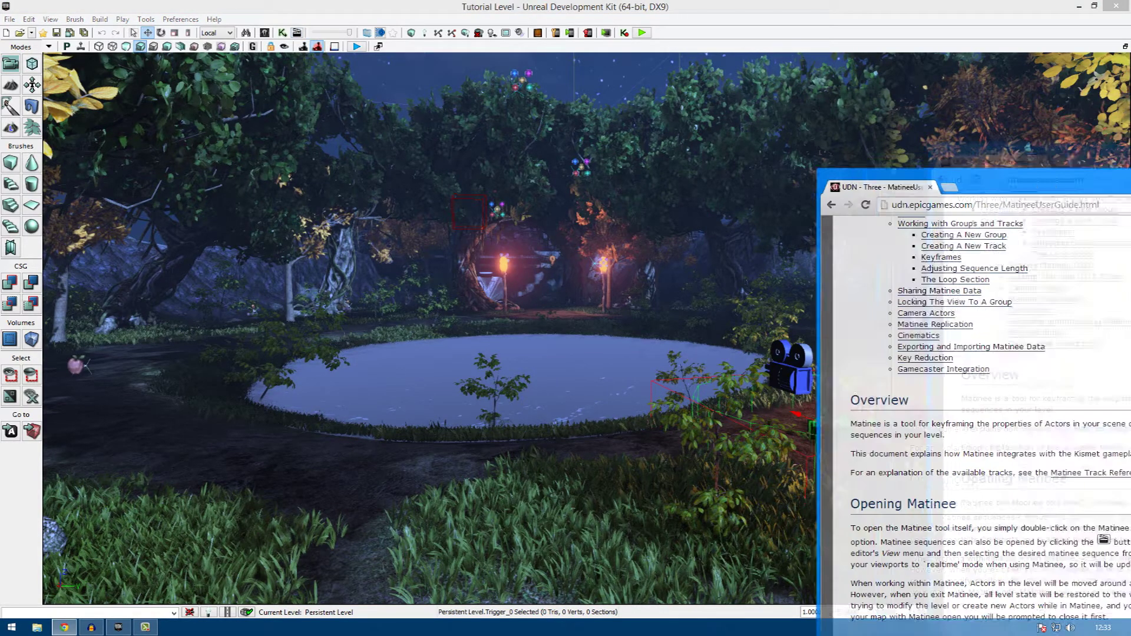
scroll(555, 316, down, 10)
scroll(564, 308, up, 5)
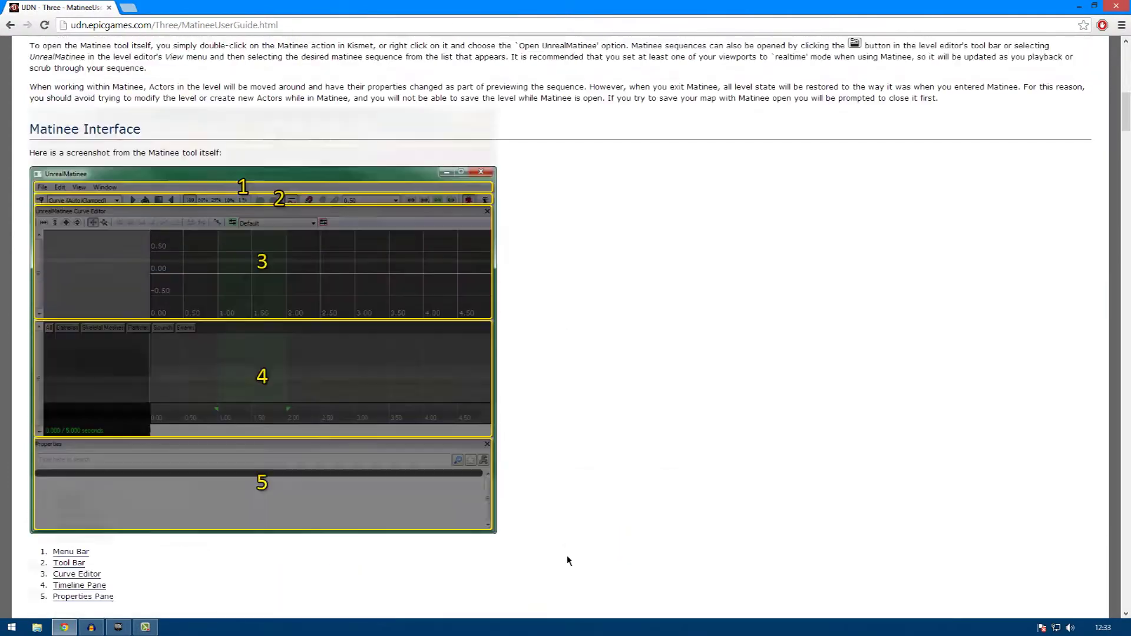
scroll(616, 435, down, 4)
scroll(559, 440, up, 15)
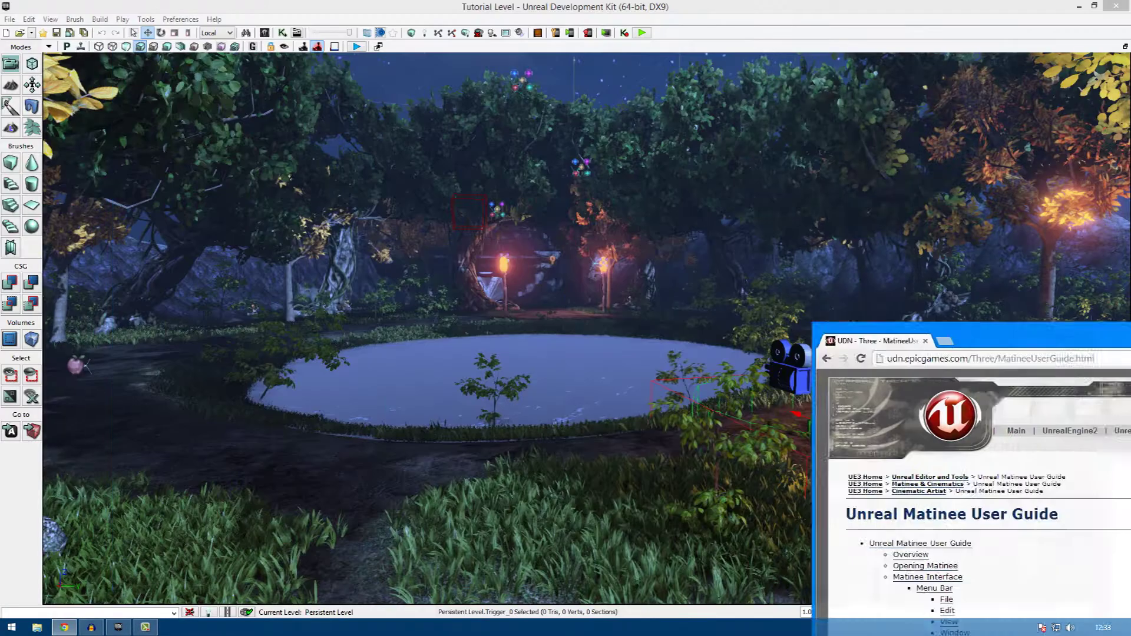
- Open the Matinee with the Camera Pan and Explosion groups from the Kismet graph
click(264, 33)
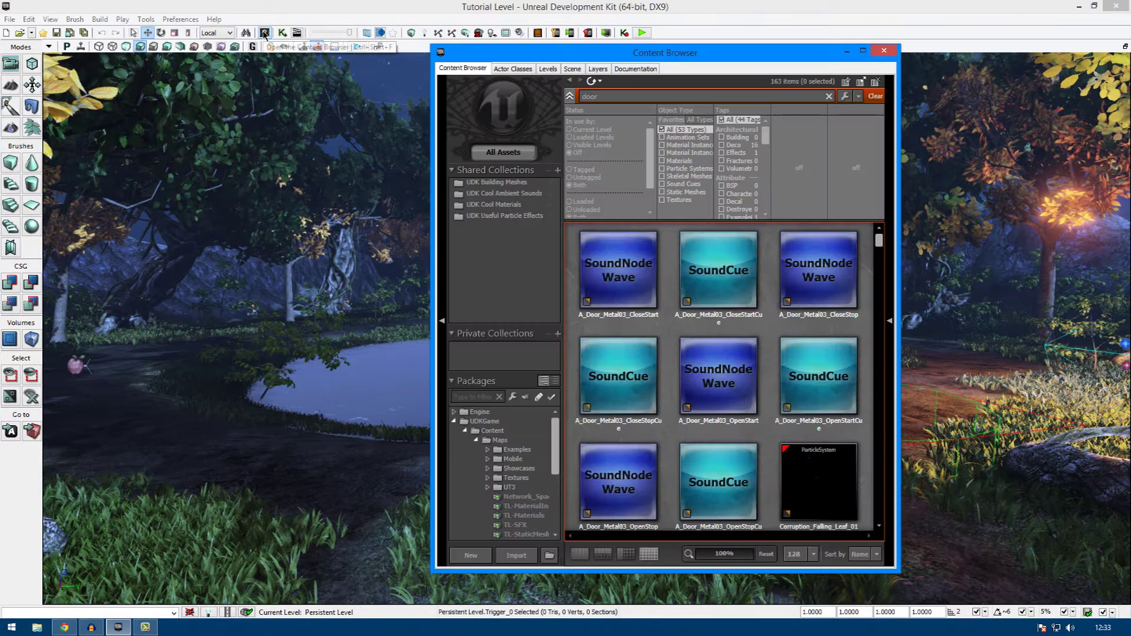
click(883, 51)
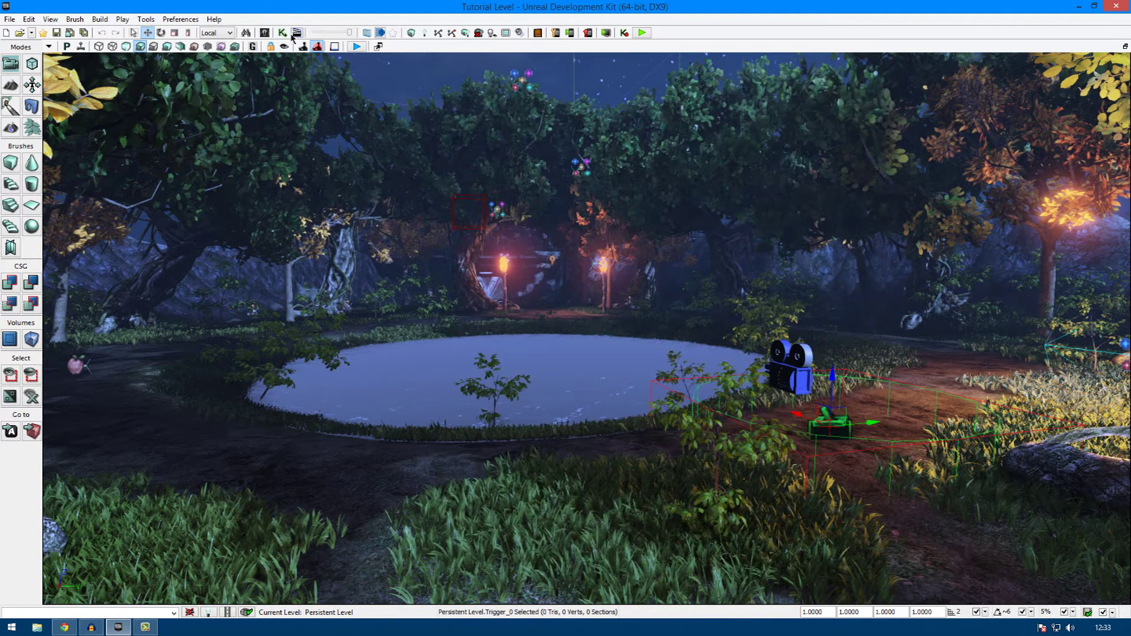
click(282, 33)
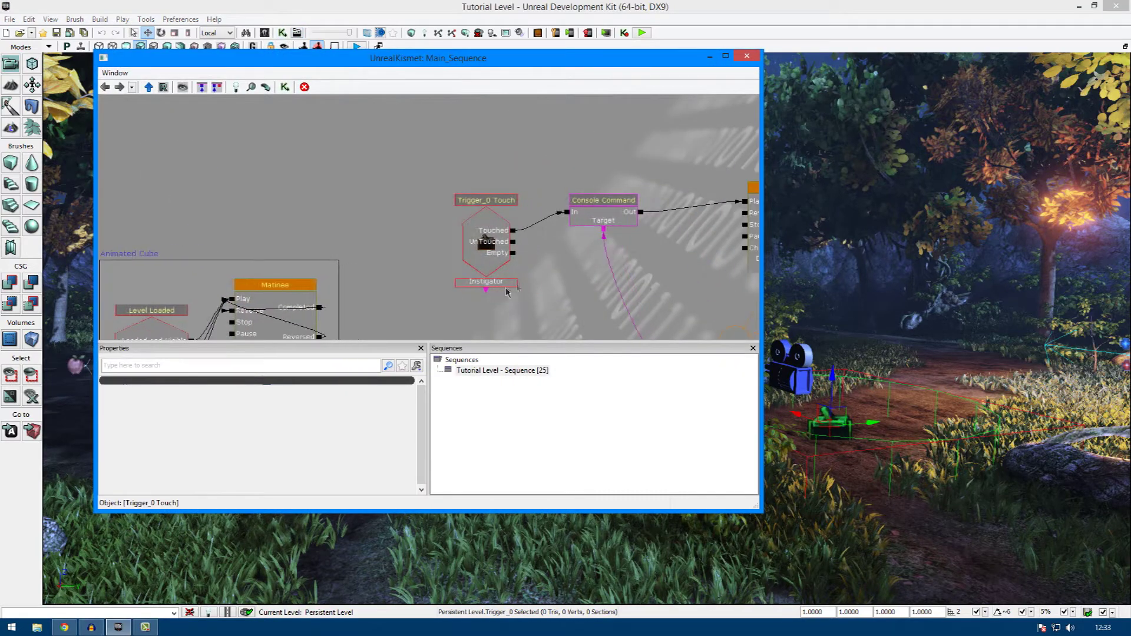
drag(642, 269, 222, 217)
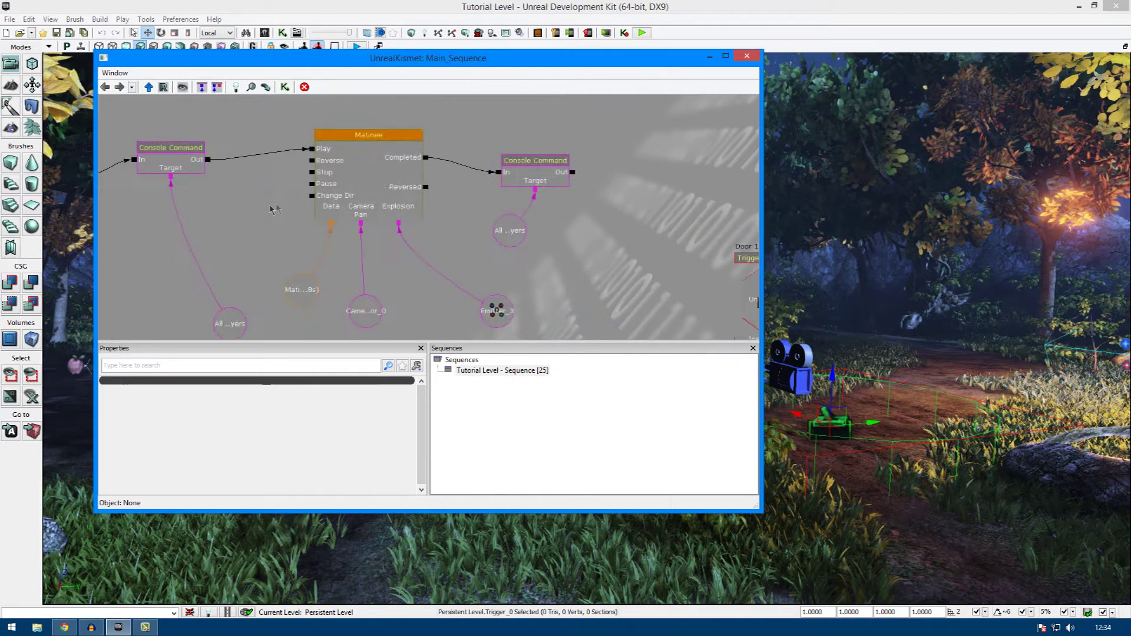
click(395, 167)
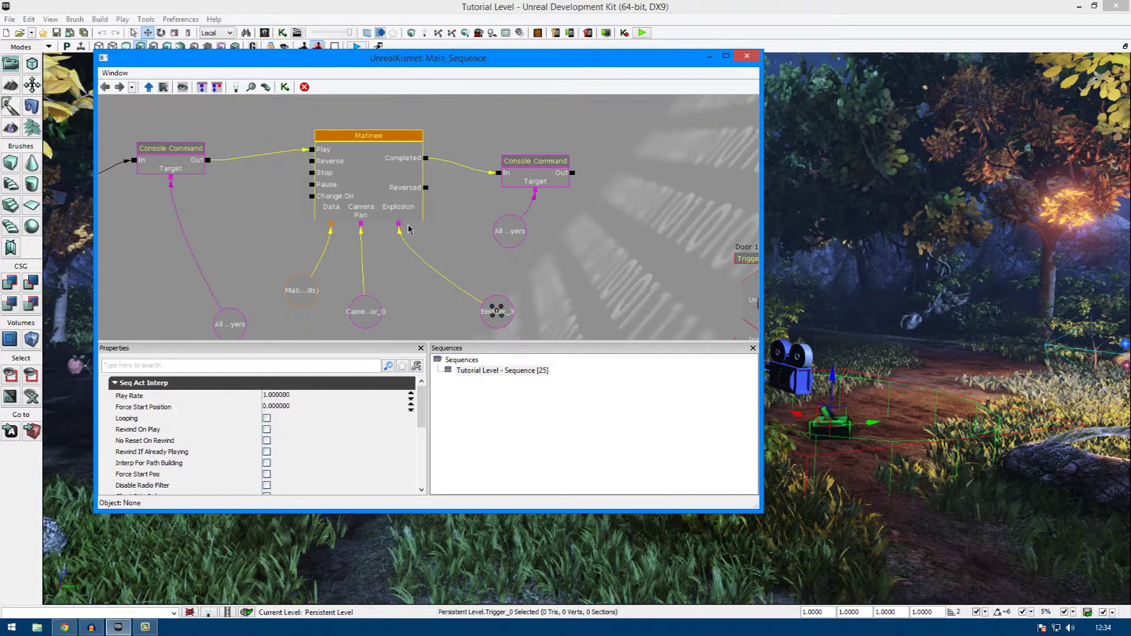
right_drag(914, 278, 783, 265)
double_click(355, 207)
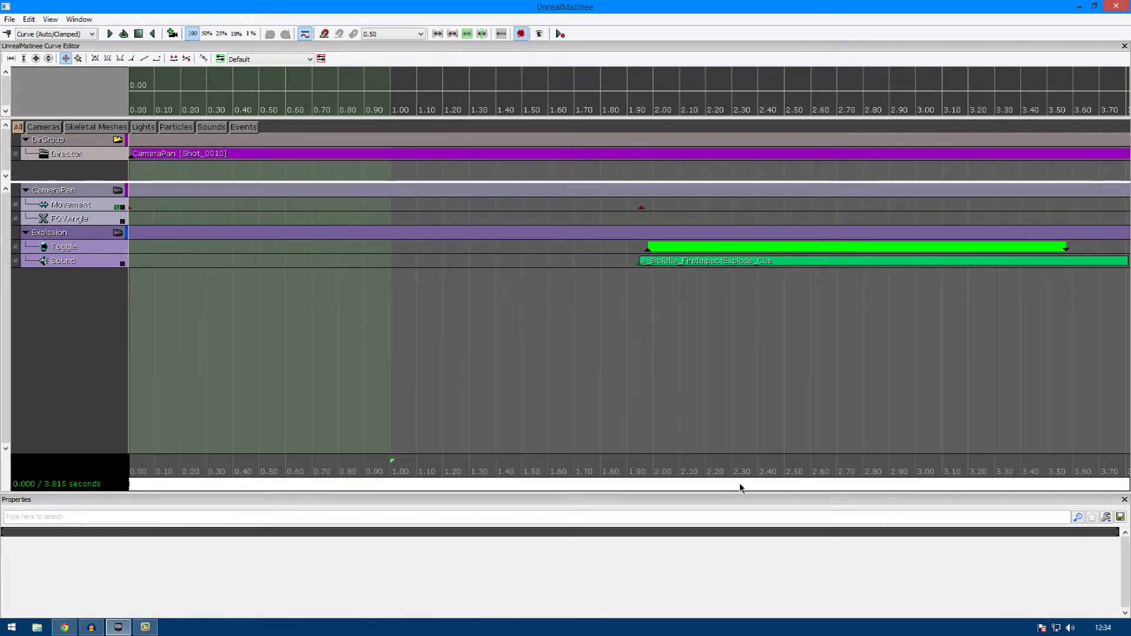
- Inspect the second CameraPan Movement key and the first Toggle and Sound keys of the Explosion group on the timeline
scroll(712, 425, down, 2)
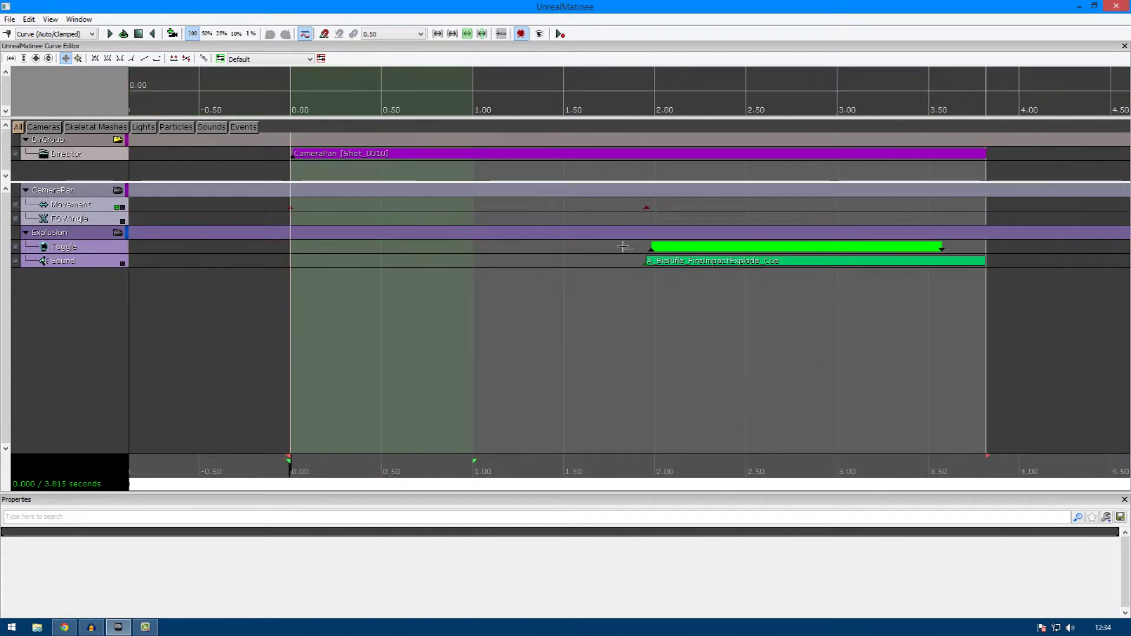
click(647, 208)
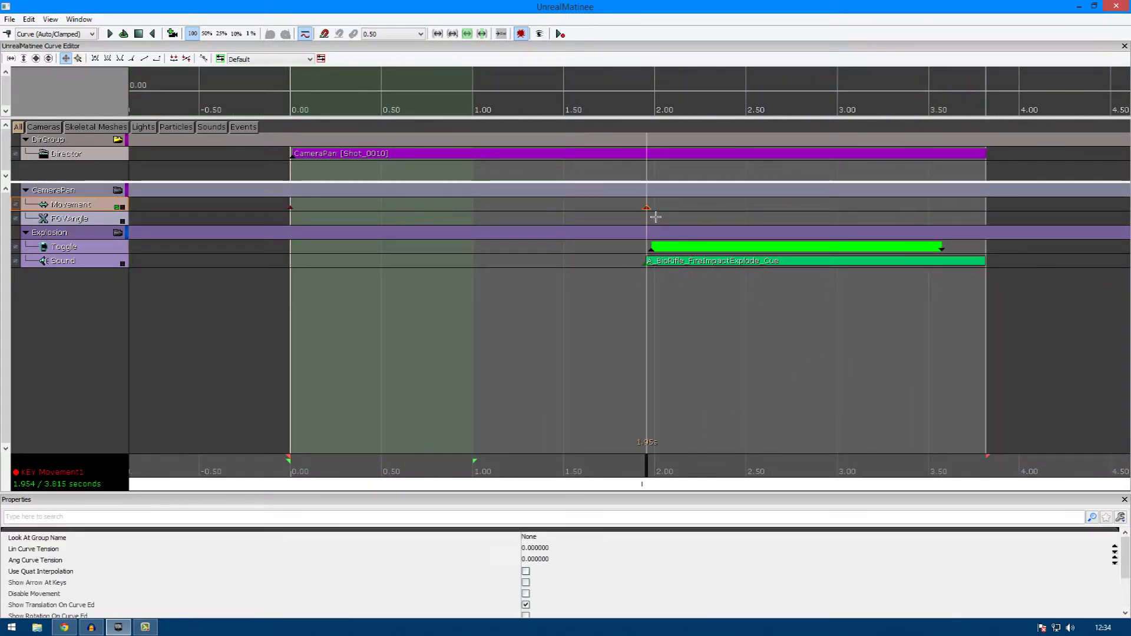
click(651, 249)
click(653, 263)
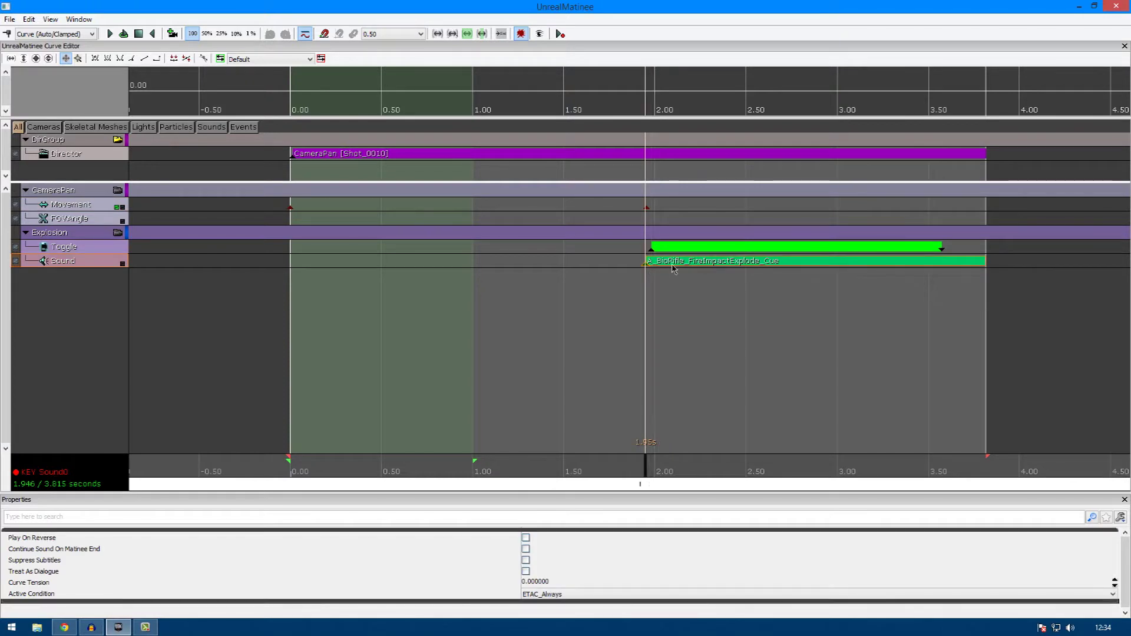
click(712, 298)
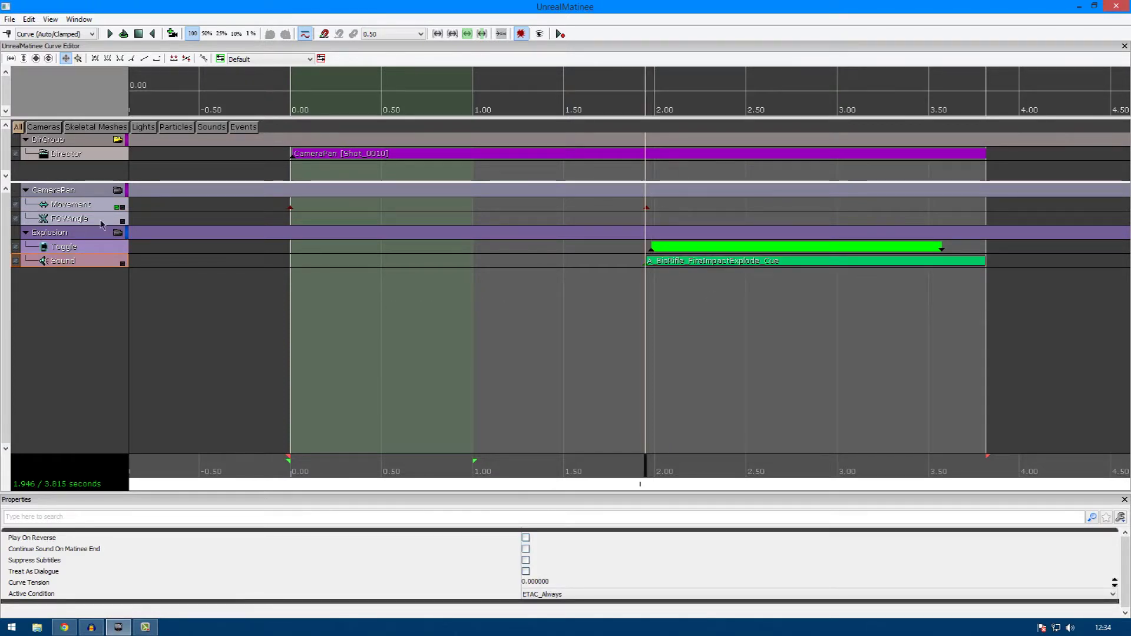
- Restore the UnrealMatinee window to a smaller size and move it aside to expose the level viewport
double_click(323, 4)
drag(313, 76, 457, 106)
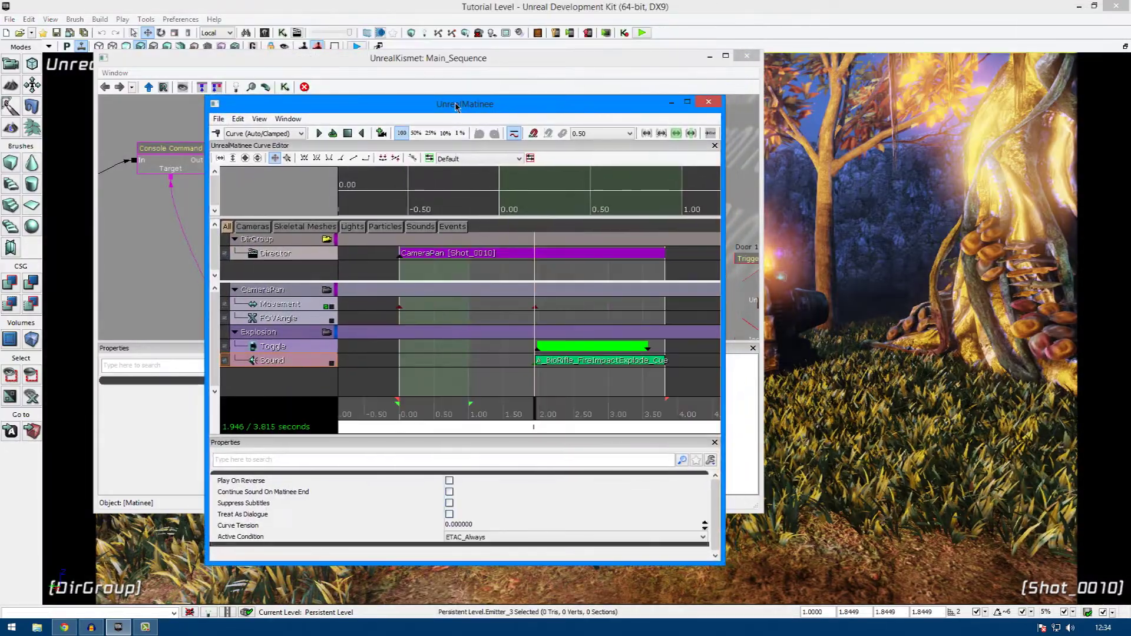
double_click(457, 106)
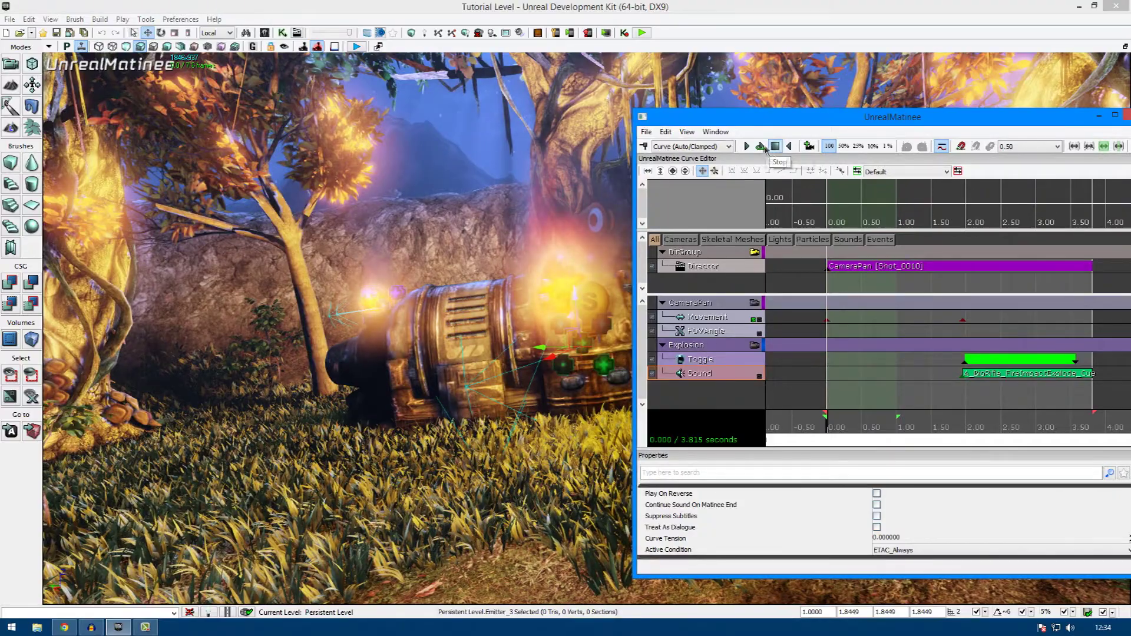
- Play the CameraPan and Explosion sequence several times, resetting it to the start between runs
click(761, 147)
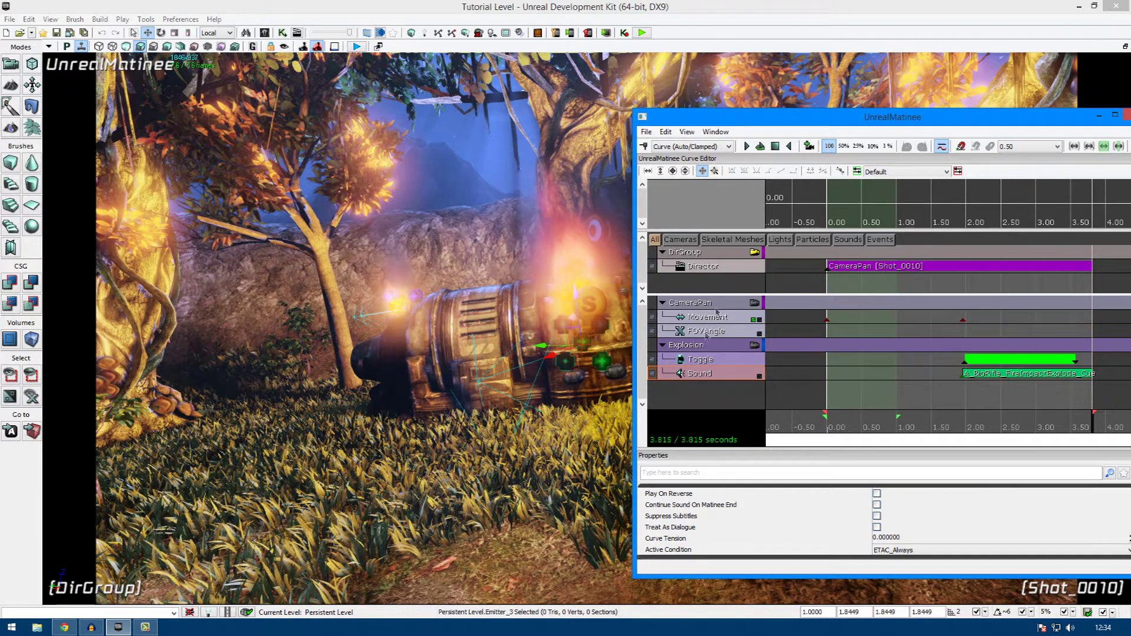
click(776, 149)
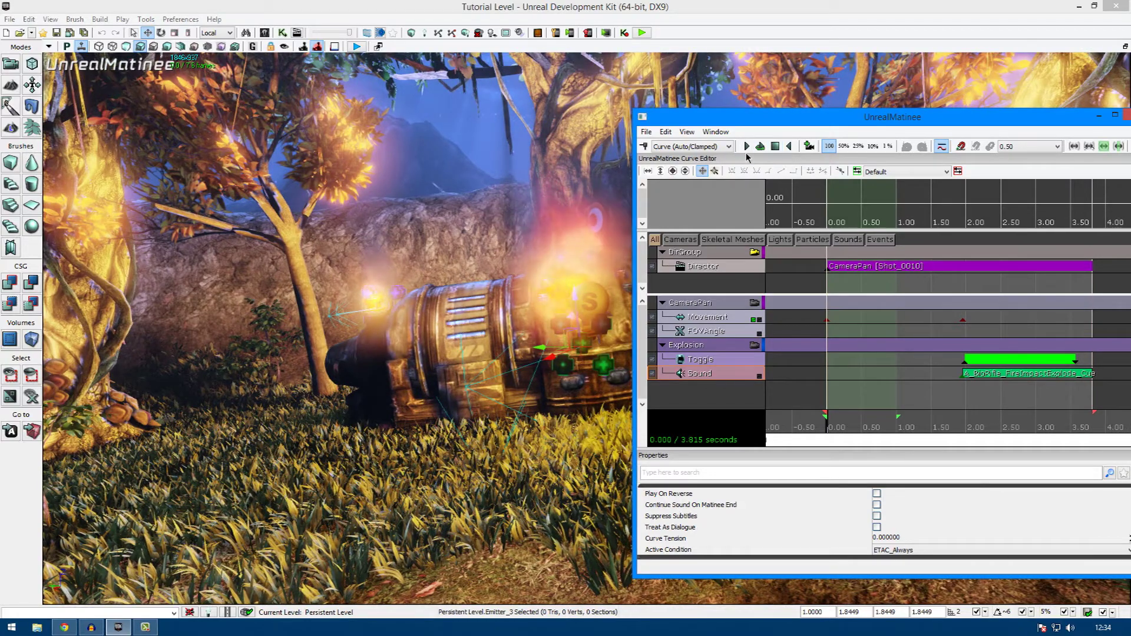
click(746, 147)
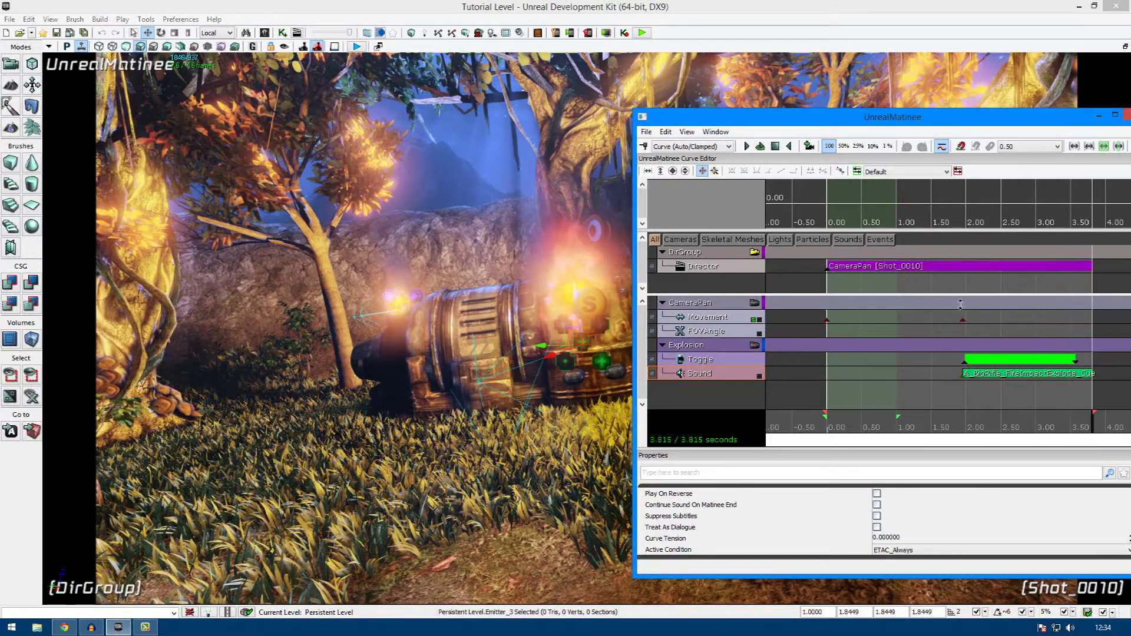
click(775, 147)
click(747, 147)
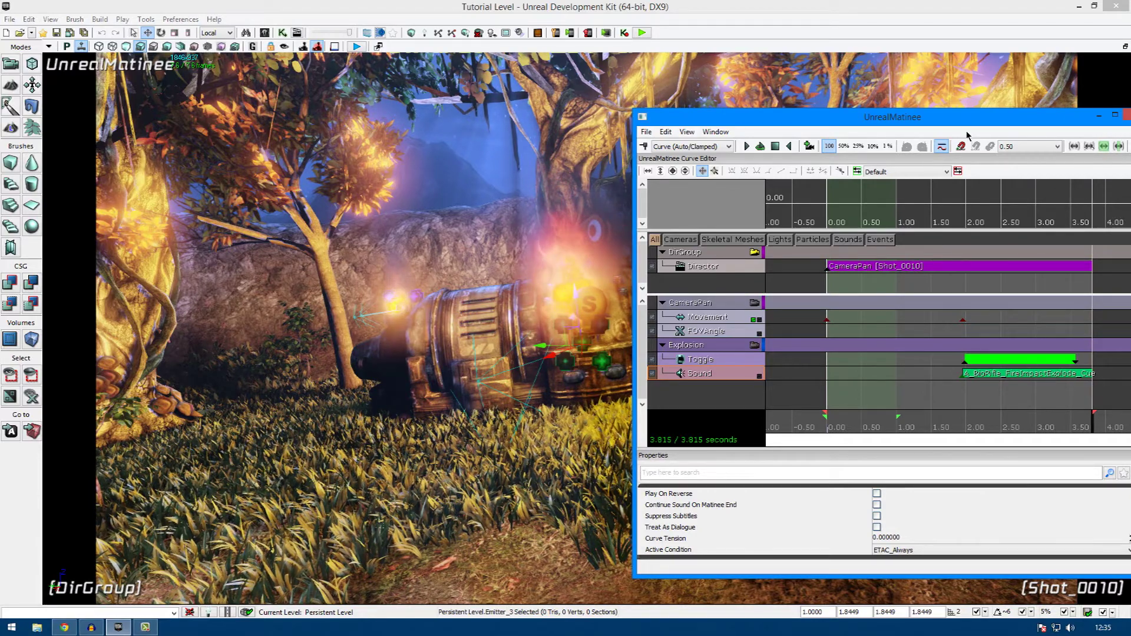
- Maximize the UnrealMatinee window and deselect the Explosion group's Sound track
drag(954, 121, 595, 219)
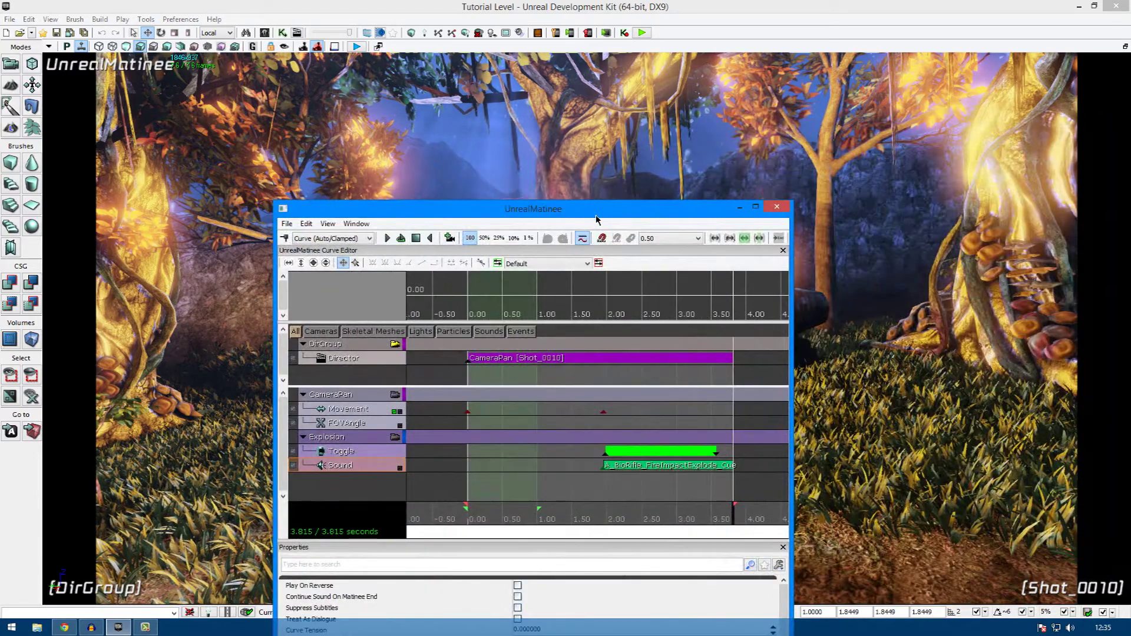
double_click(596, 219)
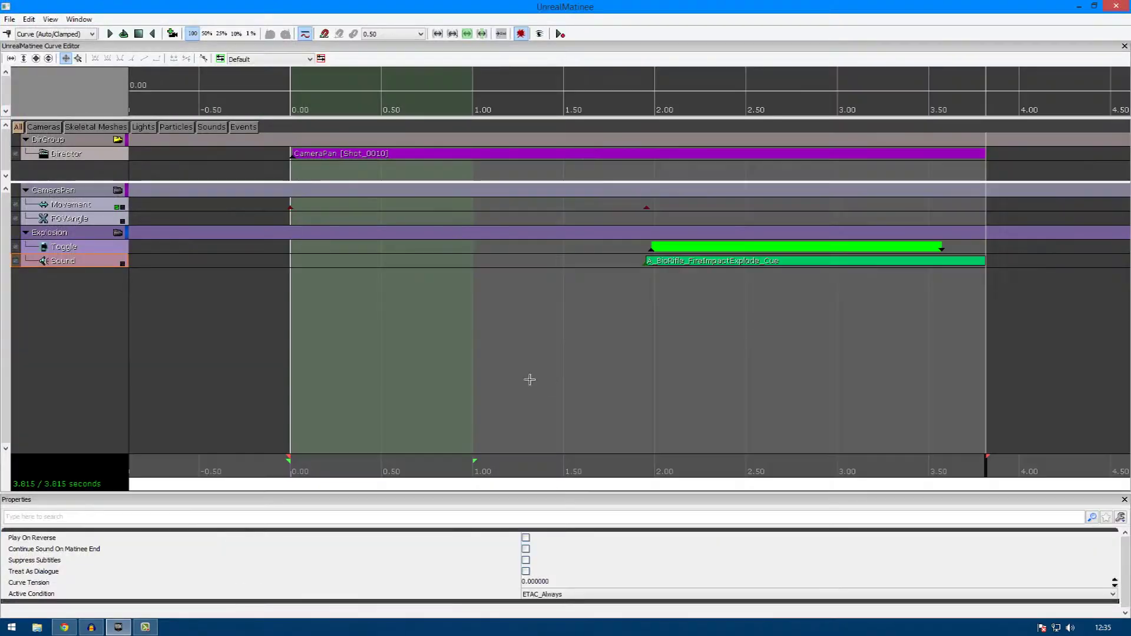
right_click(80, 309)
click(422, 379)
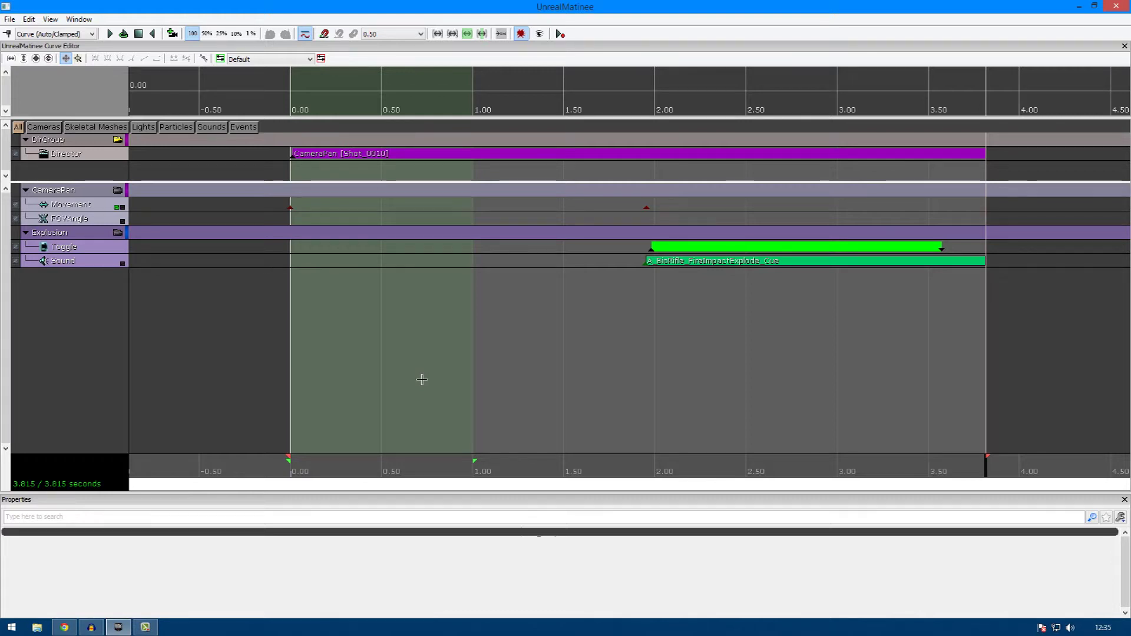
- Restore the UnrealMatinee window to a smaller size and fly around the level to examine the explosion emitter and the torch-lit pond area
drag(568, 7, 893, 97)
right_drag(226, 384, 116, 384)
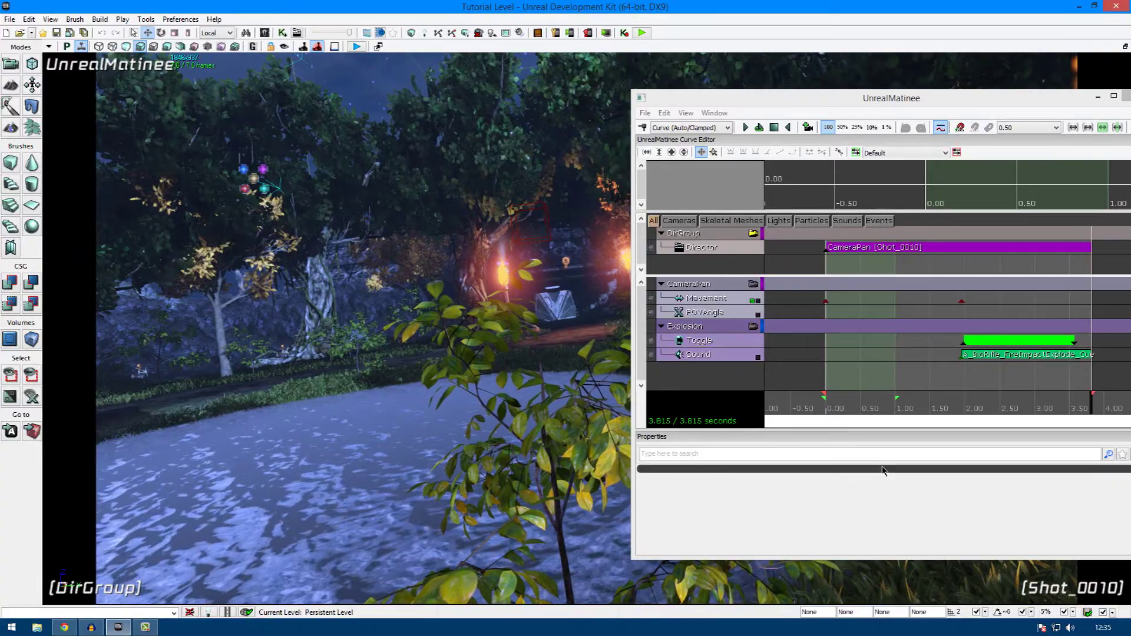
mouse_move(412, 383)
right_down()
mouse_move(619, 392)
mouse_move(500, 377)
mouse_move(515, 359)
right_up()
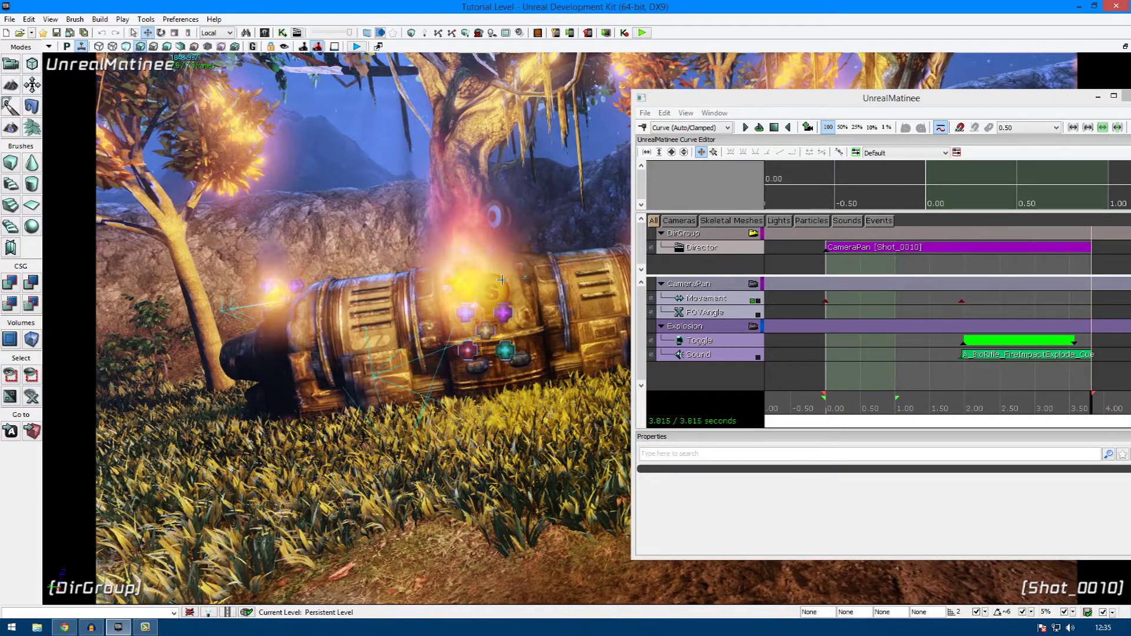
right_drag(483, 388, 518, 371)
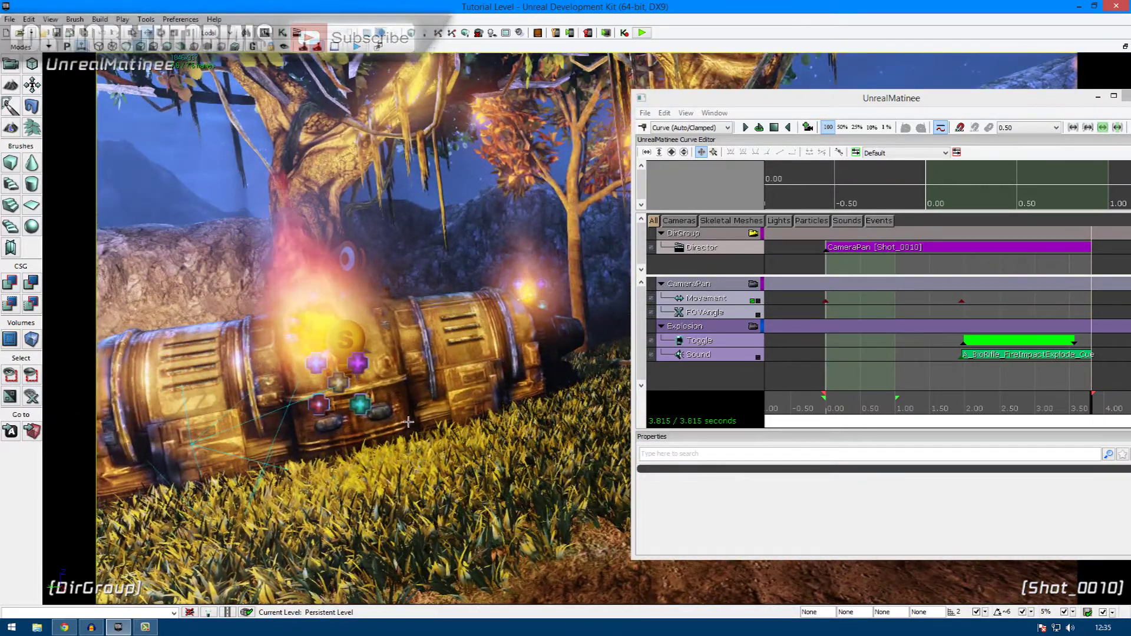
right_drag(390, 488, 416, 413)
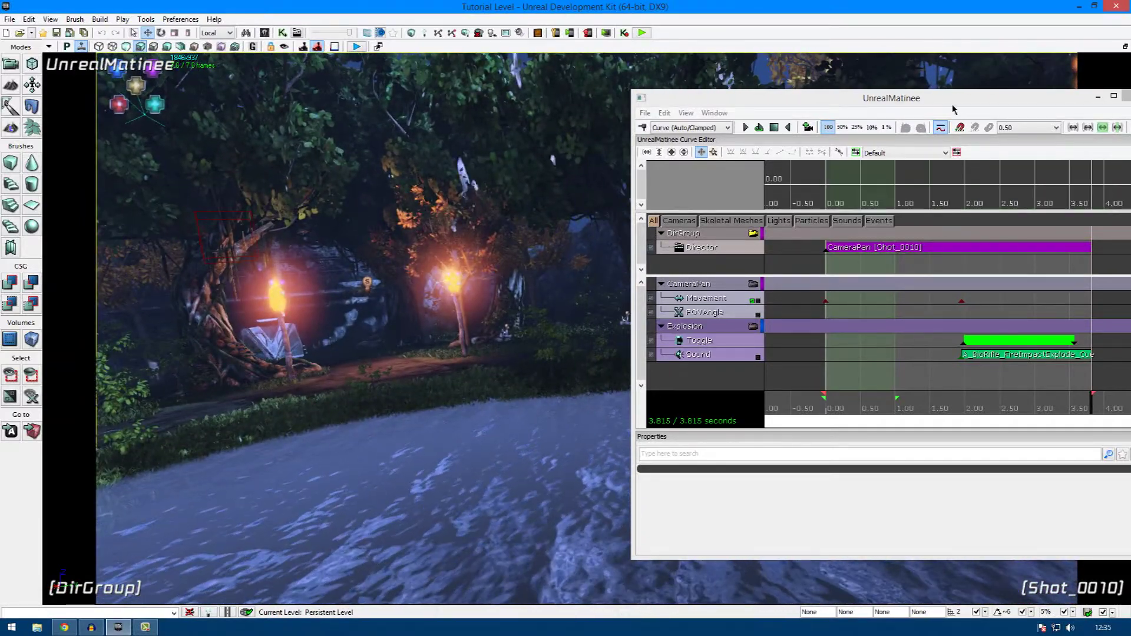
- Maximize the UnrealMatinee window again and enlarge the Curve Editor area above the tracks
drag(952, 102, 699, 127)
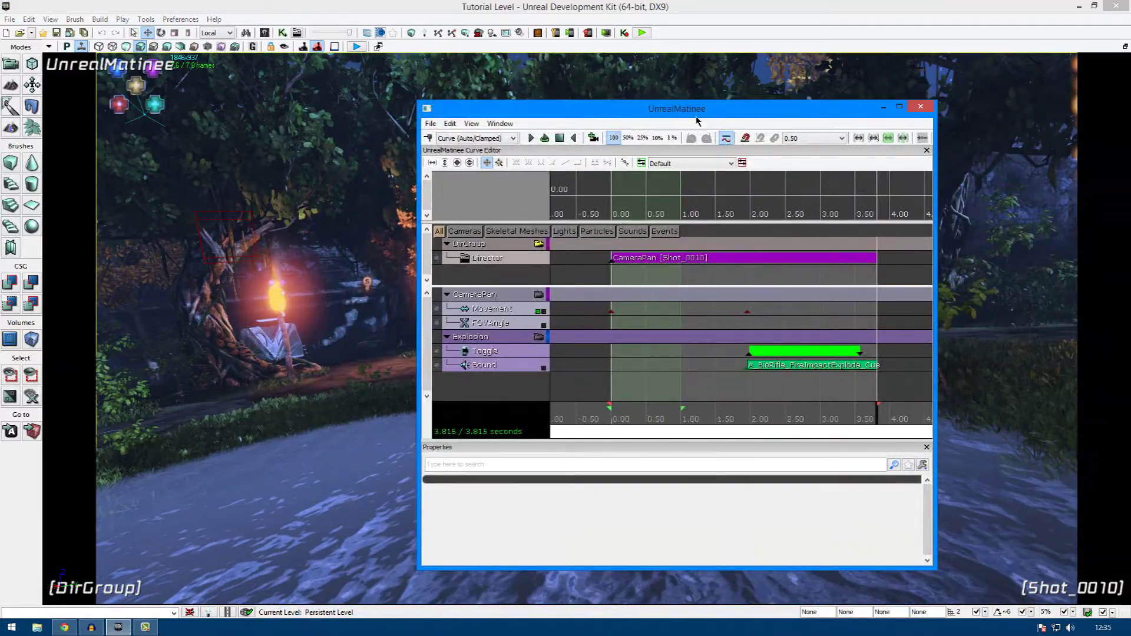
double_click(697, 121)
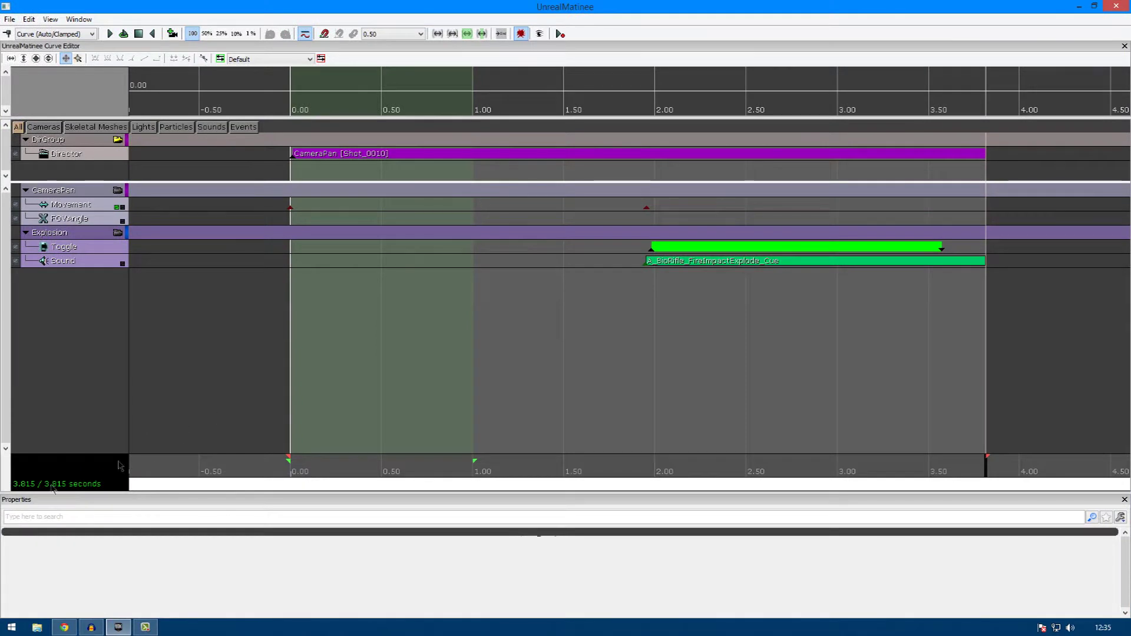
drag(299, 127, 280, 231)
- Review Matinee's file, edit and window commands and the initial interpolation modes available for new keys
key(alt+Tab)
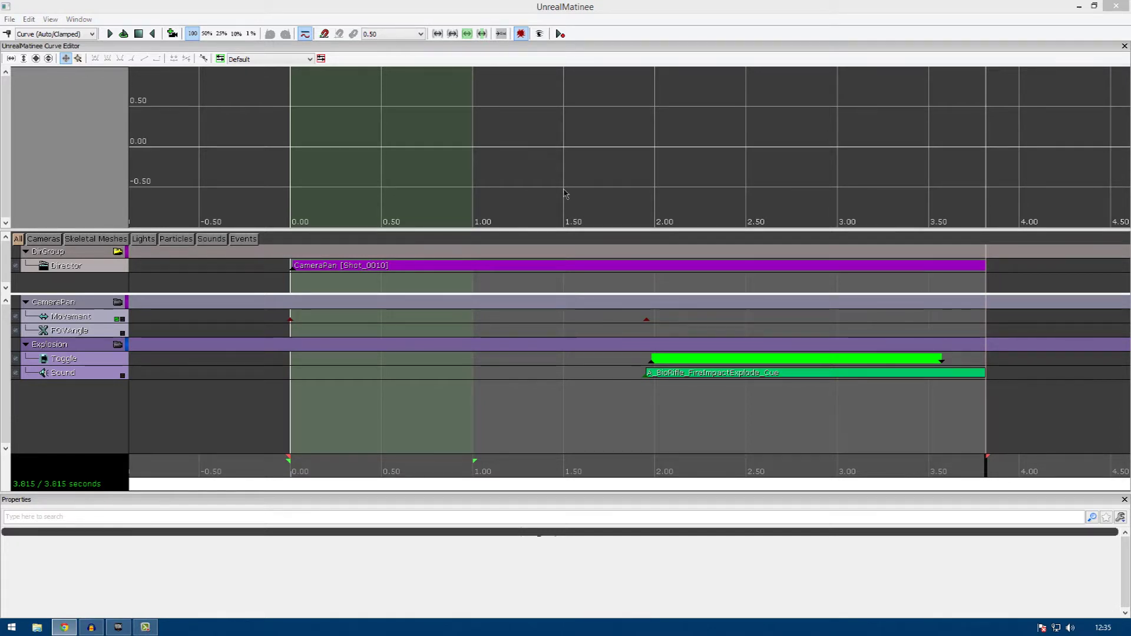
click(9, 19)
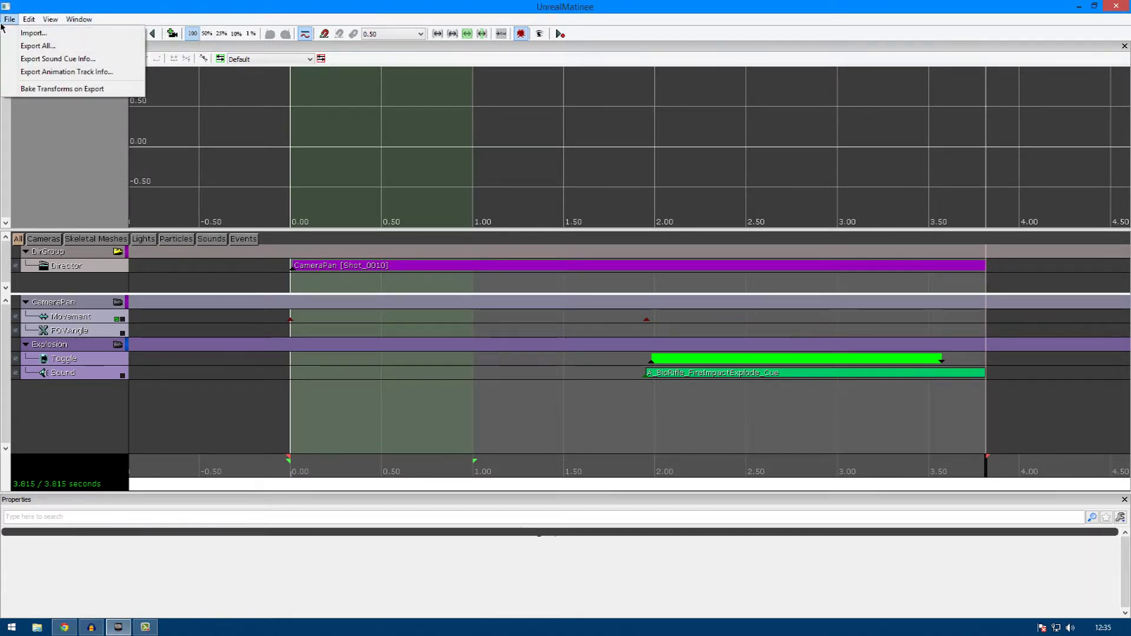
mouse_move(3, 25)
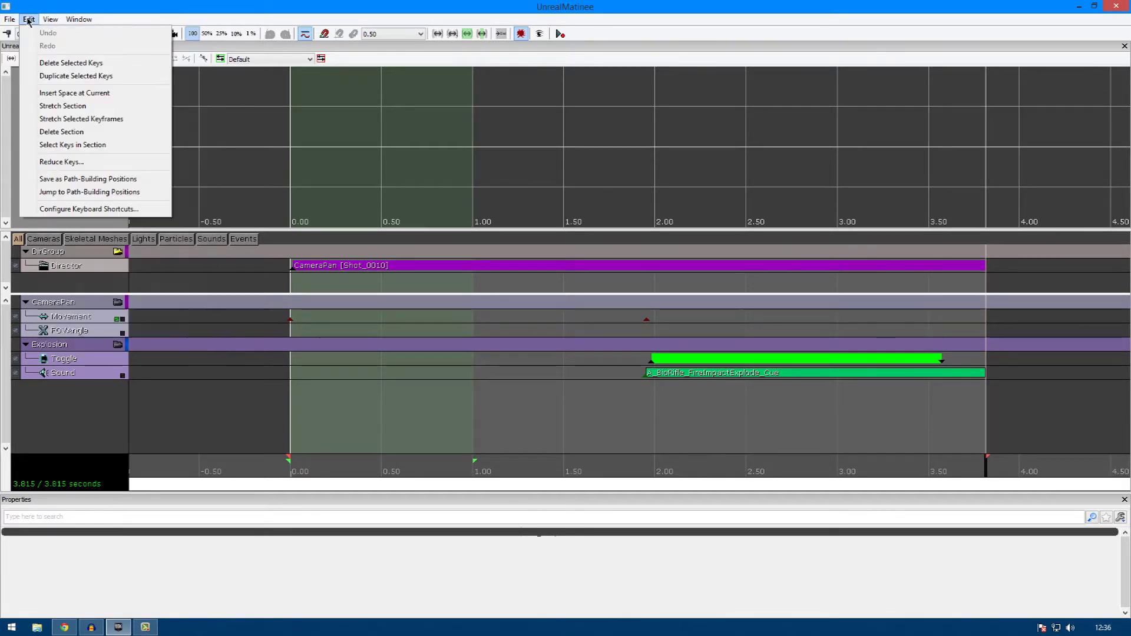
mouse_move(91, 22)
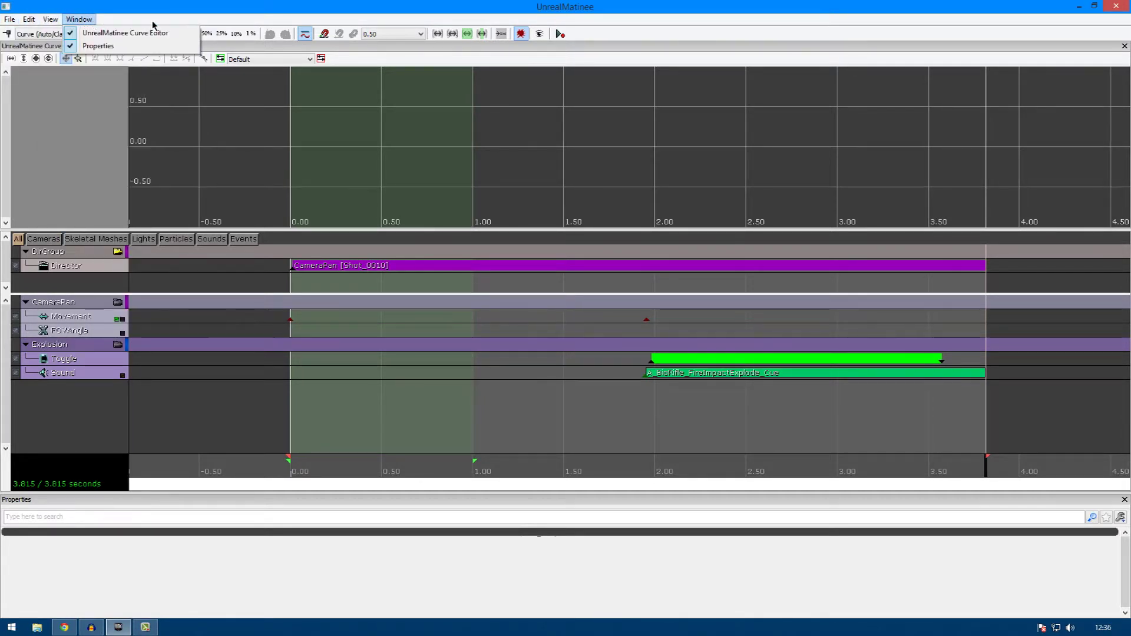
click(325, 18)
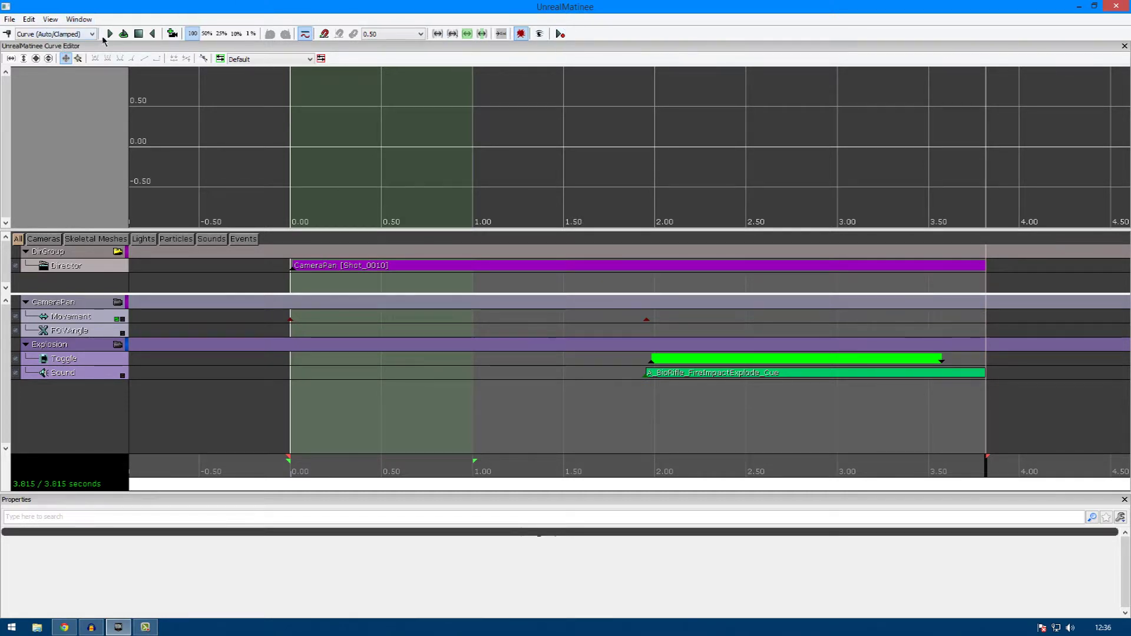
click(32, 34)
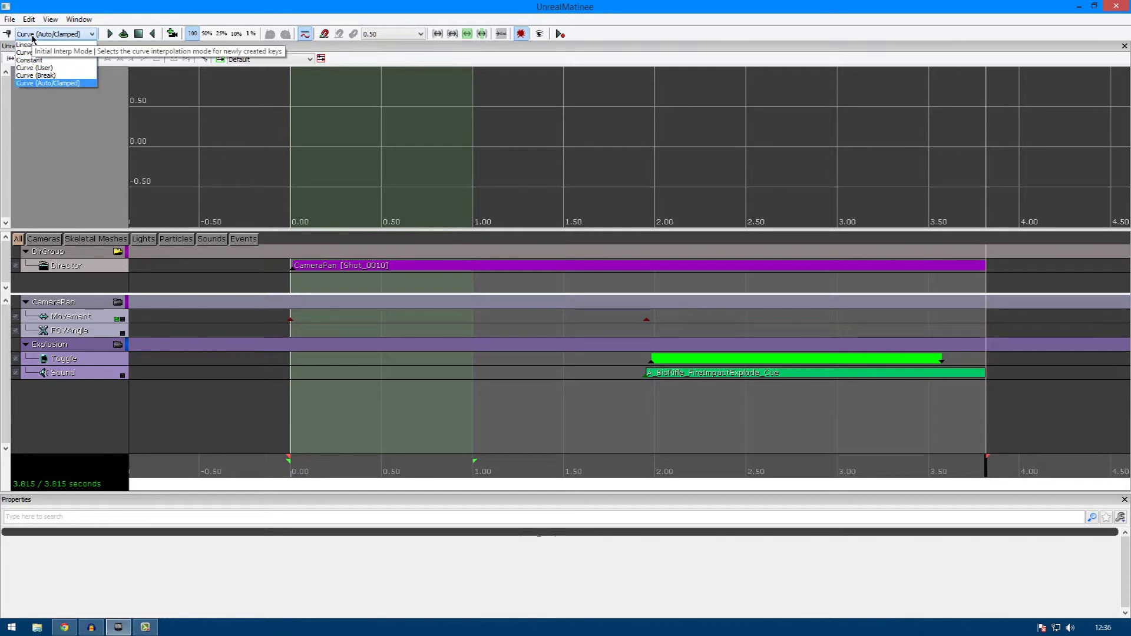
click(32, 35)
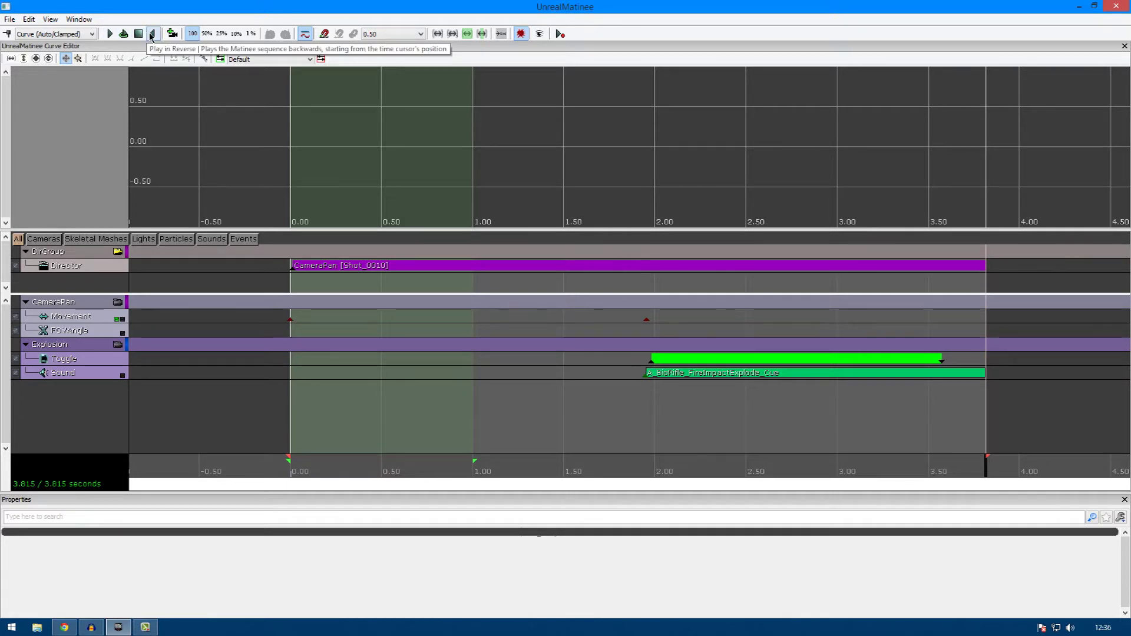
- Restore the UnrealMatinee window over the level and demonstrate stopping, looping the section and playing the sequence in reverse
drag(214, 6, 643, 123)
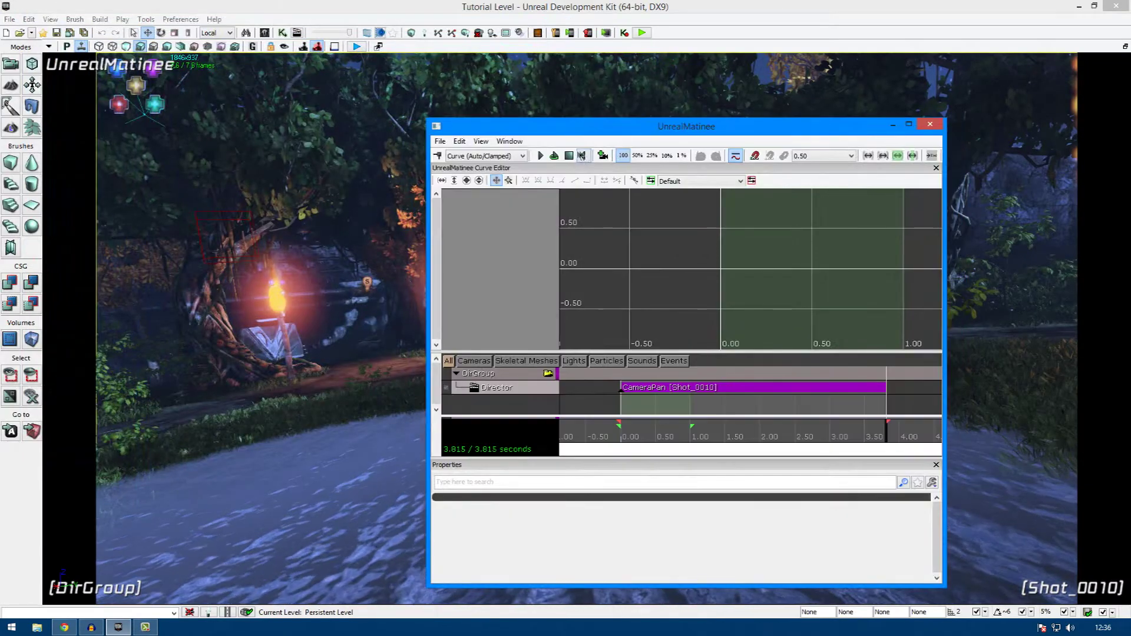
click(569, 156)
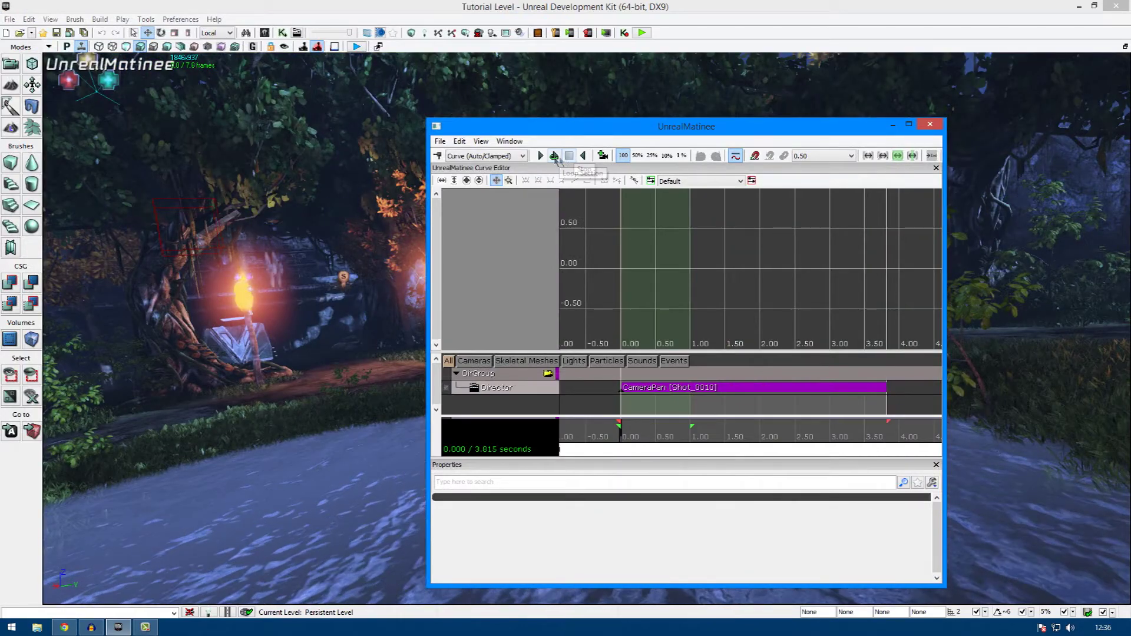
click(554, 156)
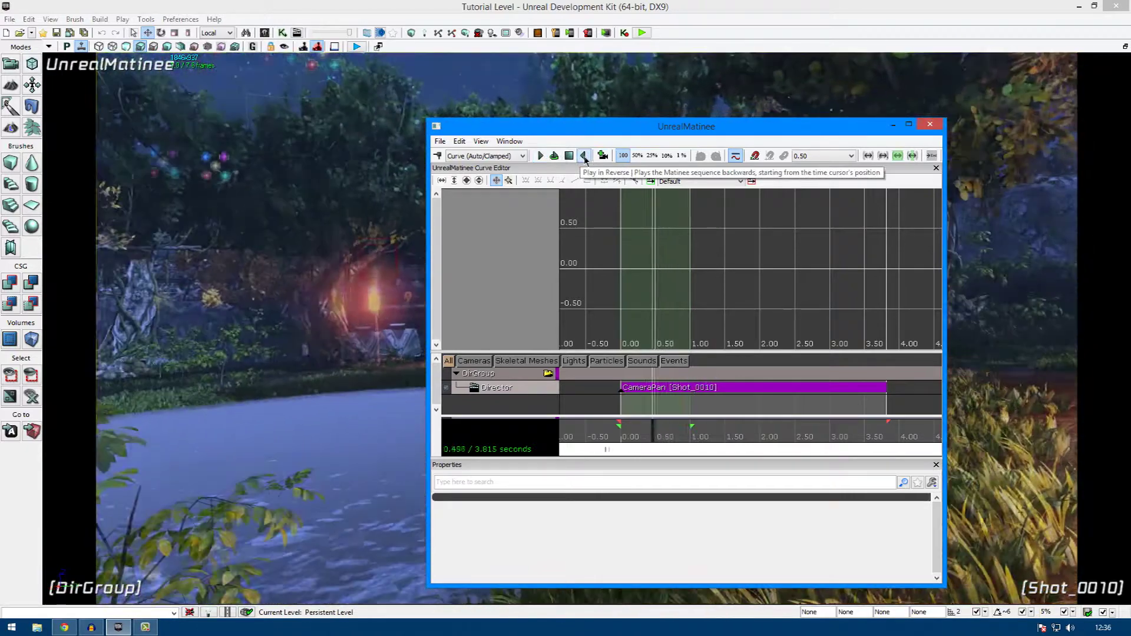
click(584, 156)
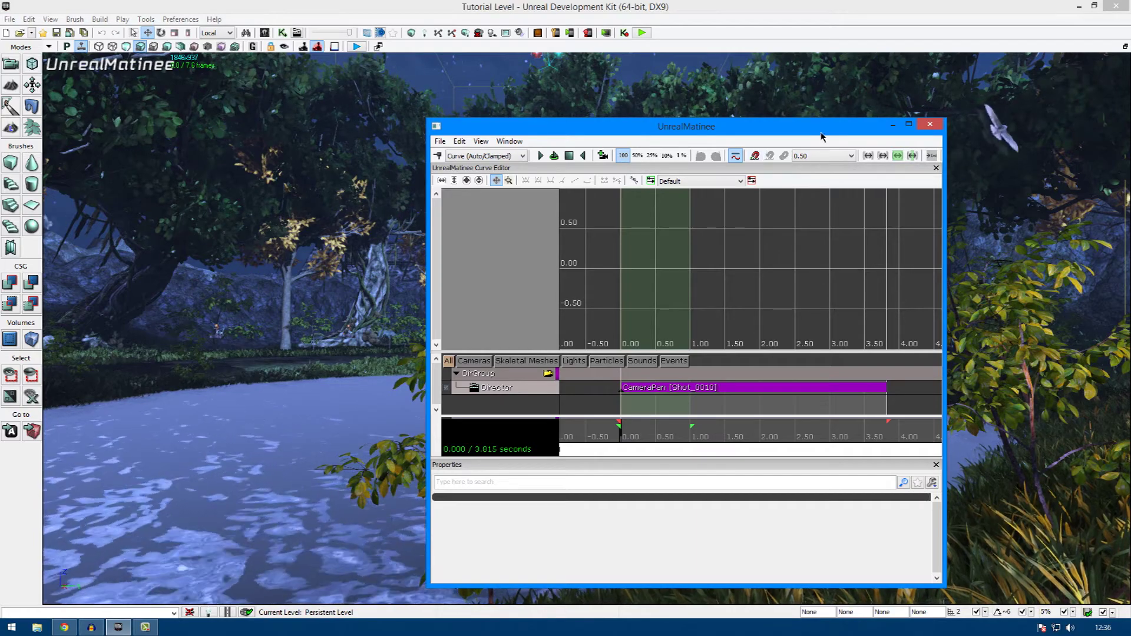
drag(820, 133, 673, 138)
double_click(675, 137)
double_click(800, 5)
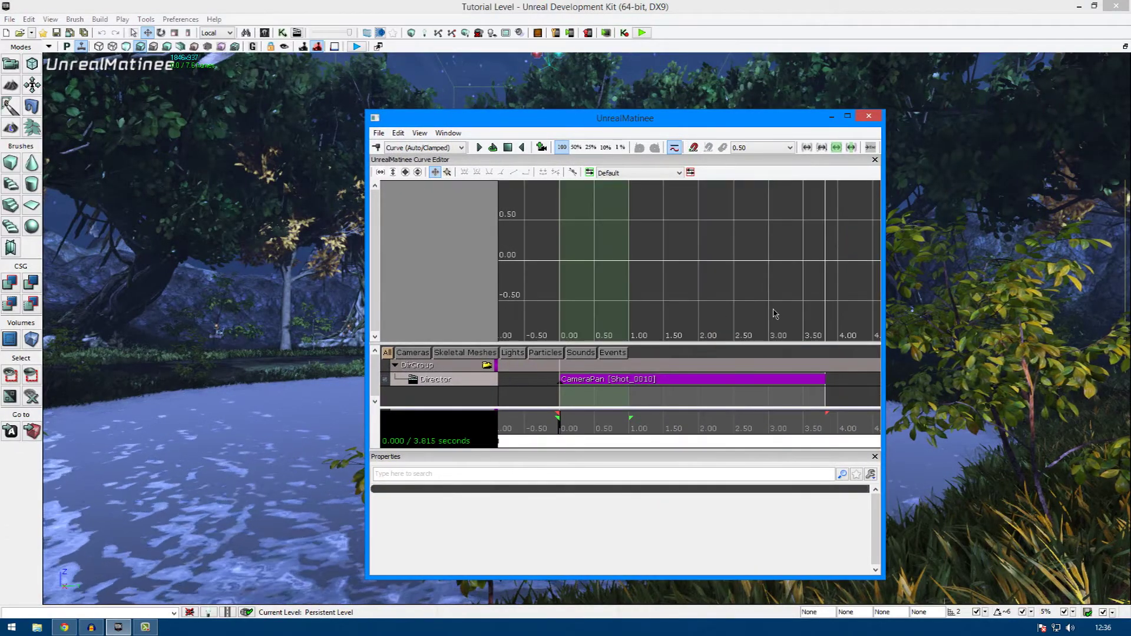
click(65, 627)
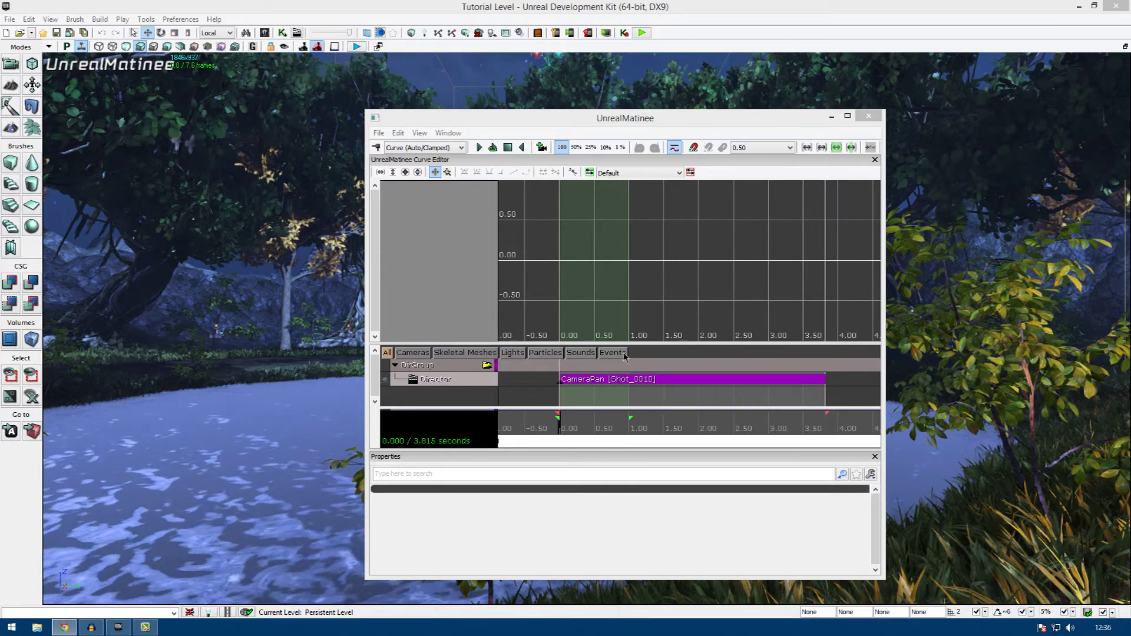
- Shrink the Curve Editor to give the group tracks more room and maximize the UnrealMatinee window
drag(640, 355, 521, 357)
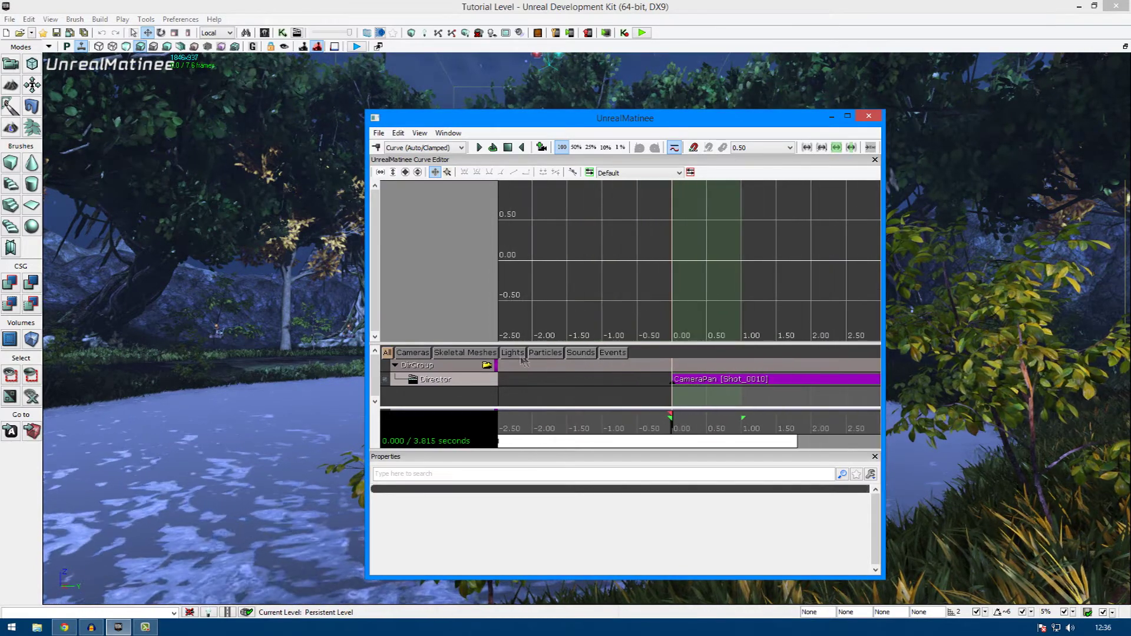
drag(614, 354, 613, 313)
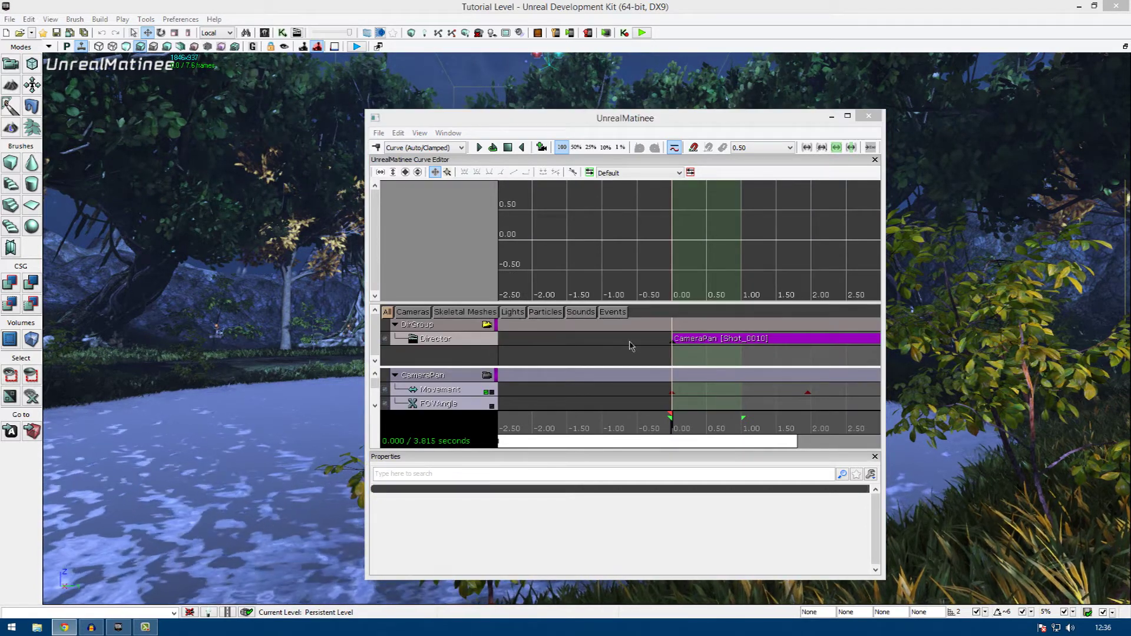
double_click(743, 120)
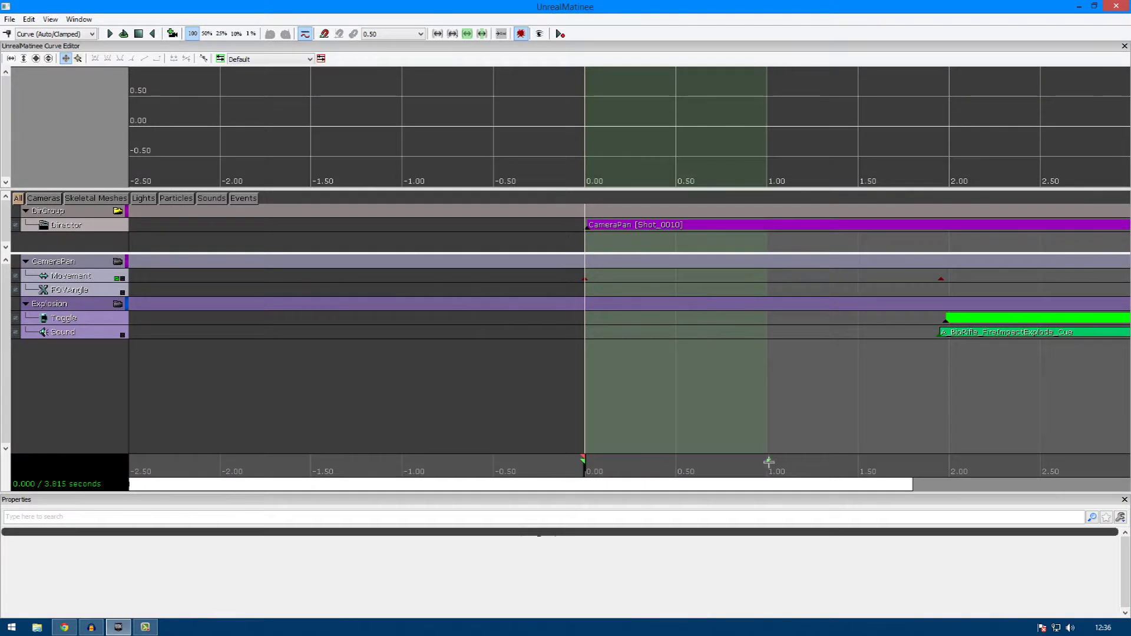
- Select the first Toggle key of the Explosion group and scrub the time cursor back to about 0.11 seconds
drag(751, 485, 889, 493)
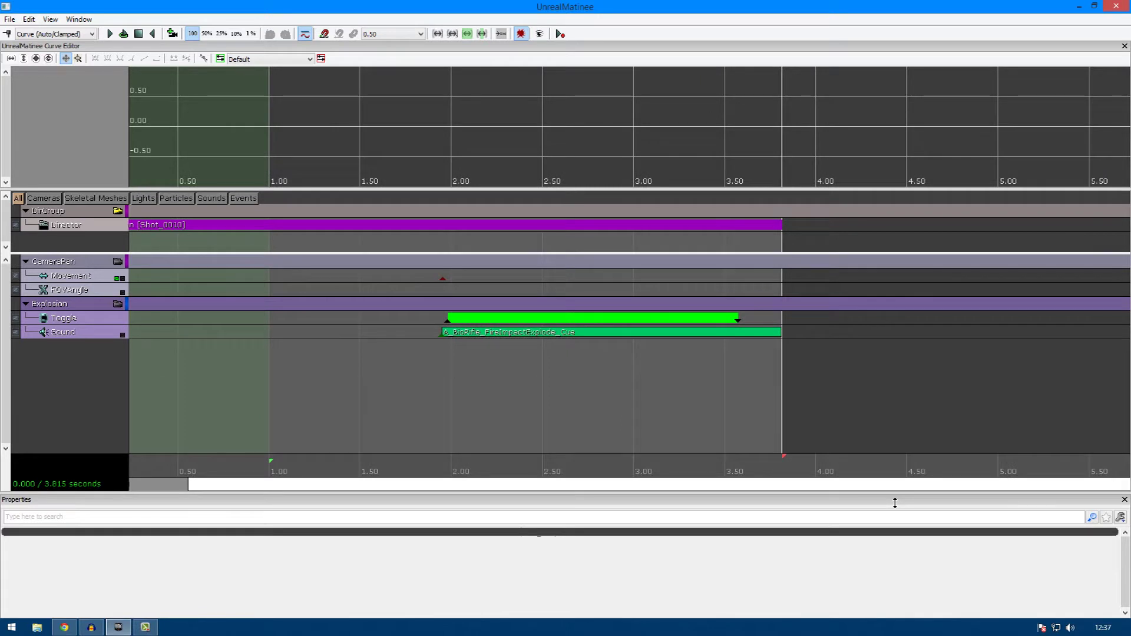
drag(881, 483, 745, 493)
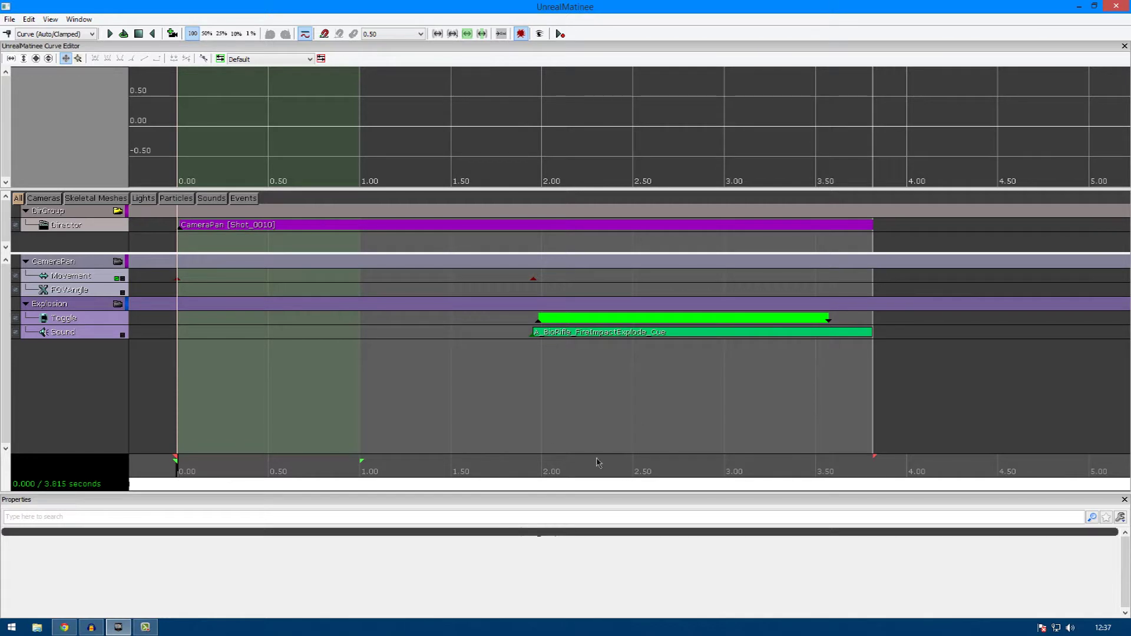
click(538, 320)
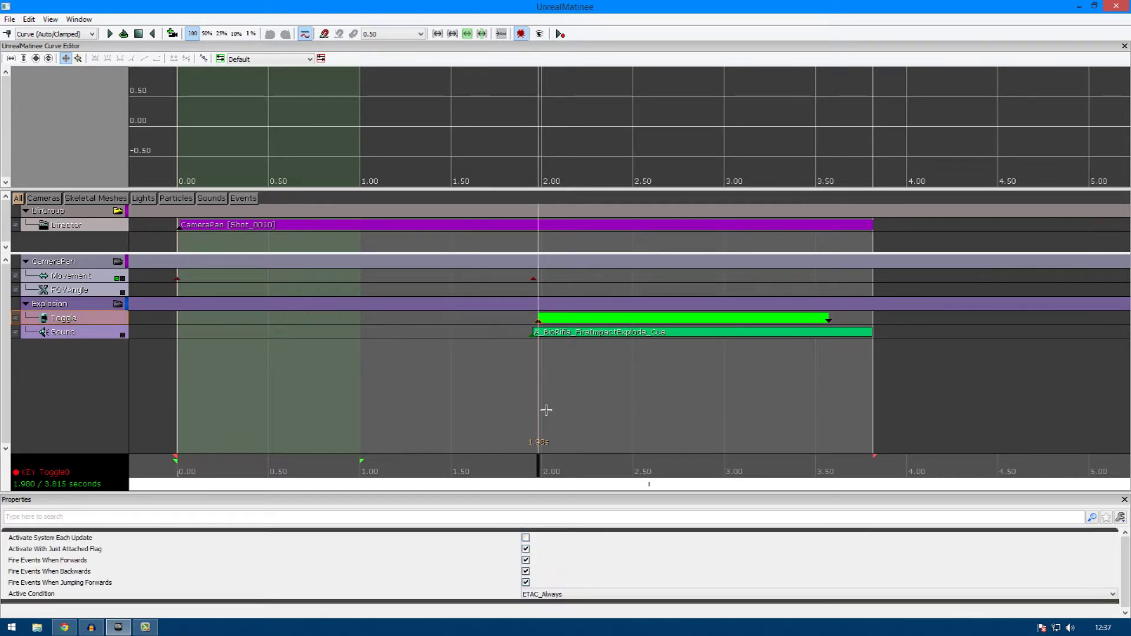
drag(536, 469, 235, 387)
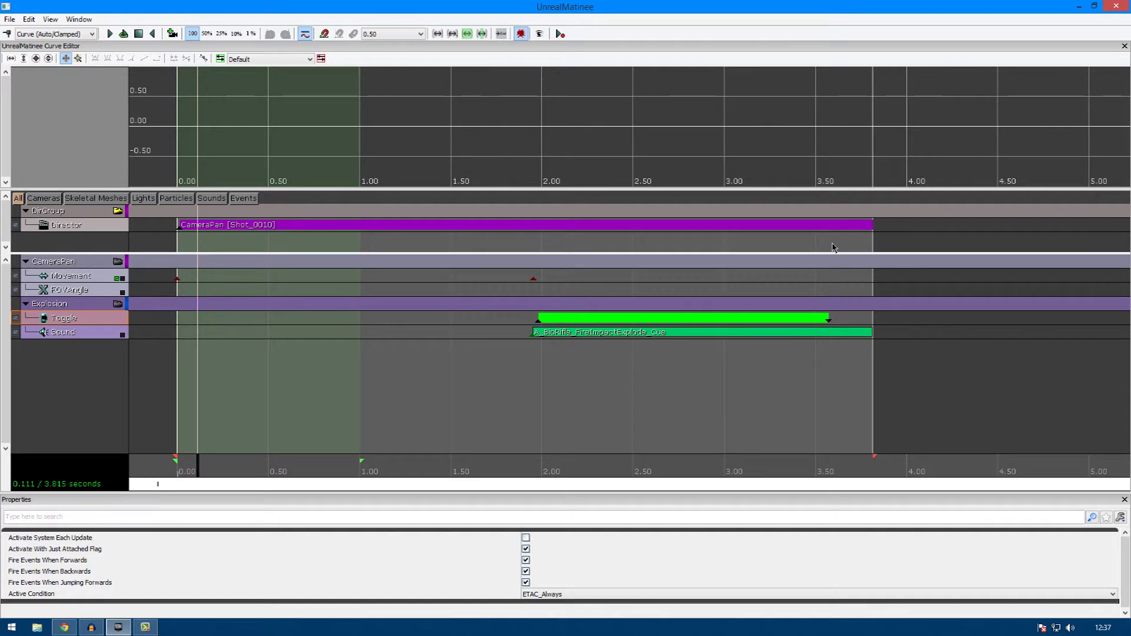
- Compare the track list filtered by Cameras, All and Particles, leaving the Particles filter active
click(36, 201)
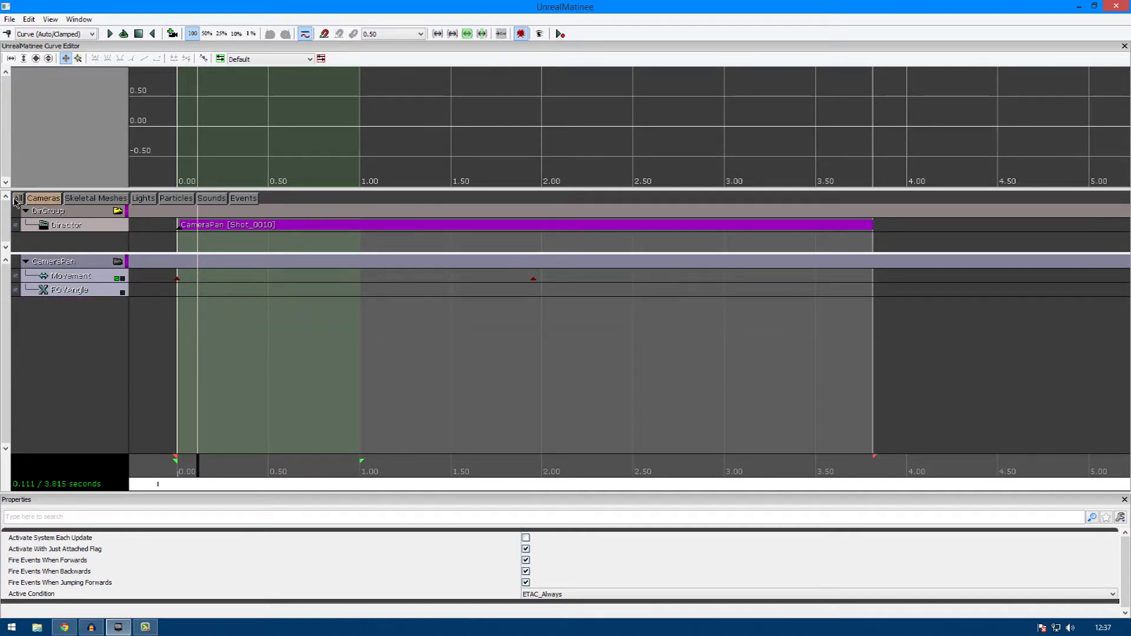
click(18, 199)
click(39, 200)
click(182, 200)
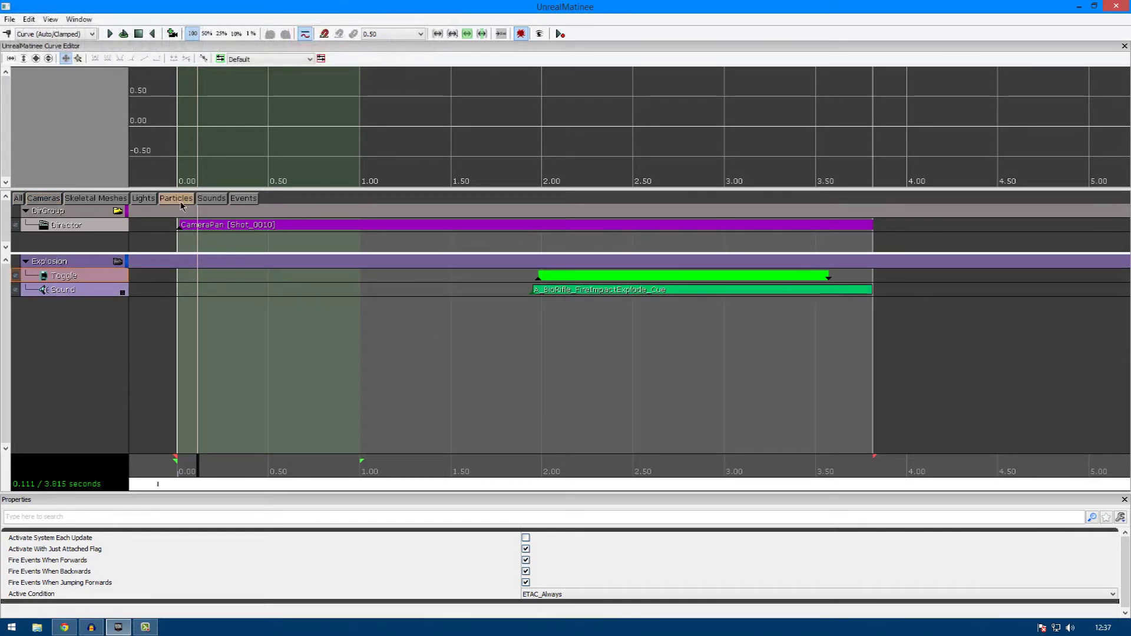
- Filter the track list by Sounds, show All groups again and clear the track selection
click(211, 200)
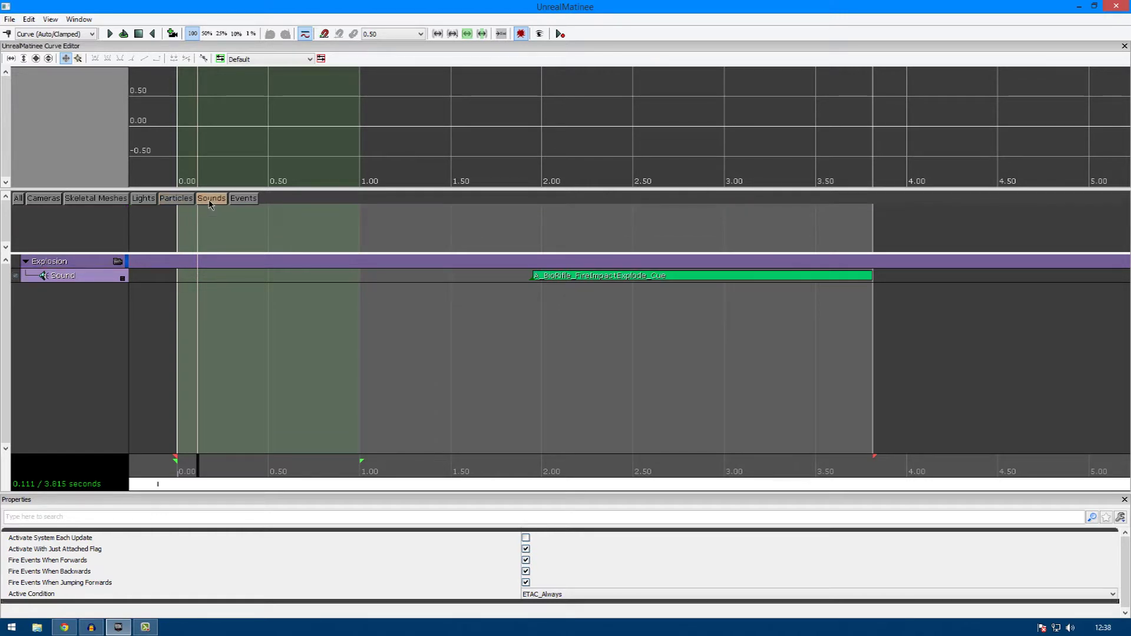
click(19, 199)
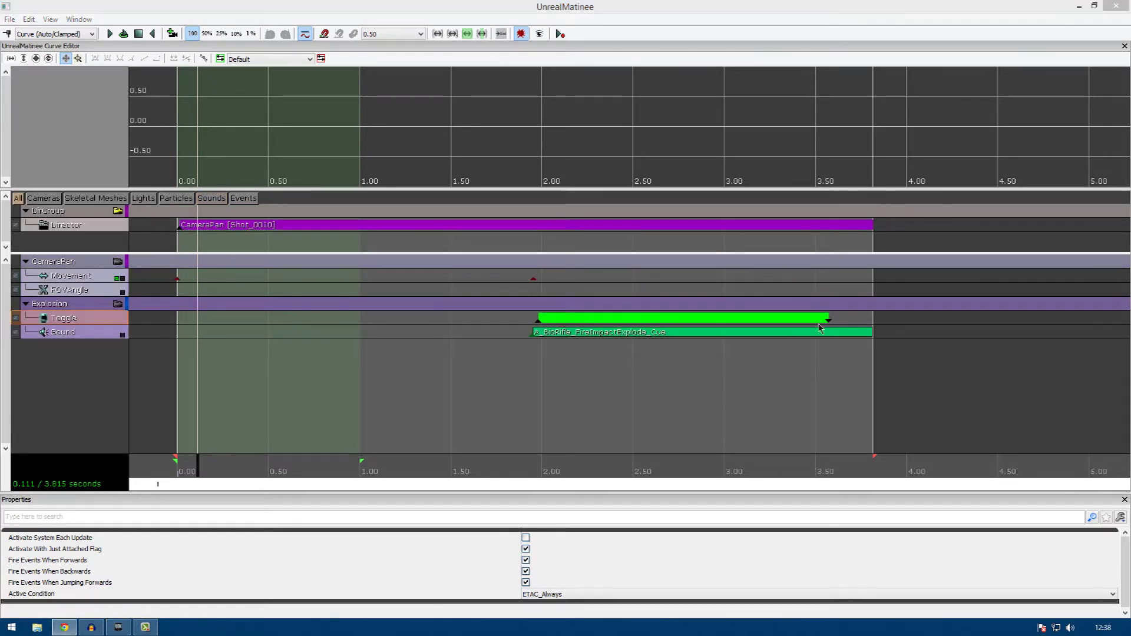
click(1020, 353)
key(alt+Tab)
click(71, 339)
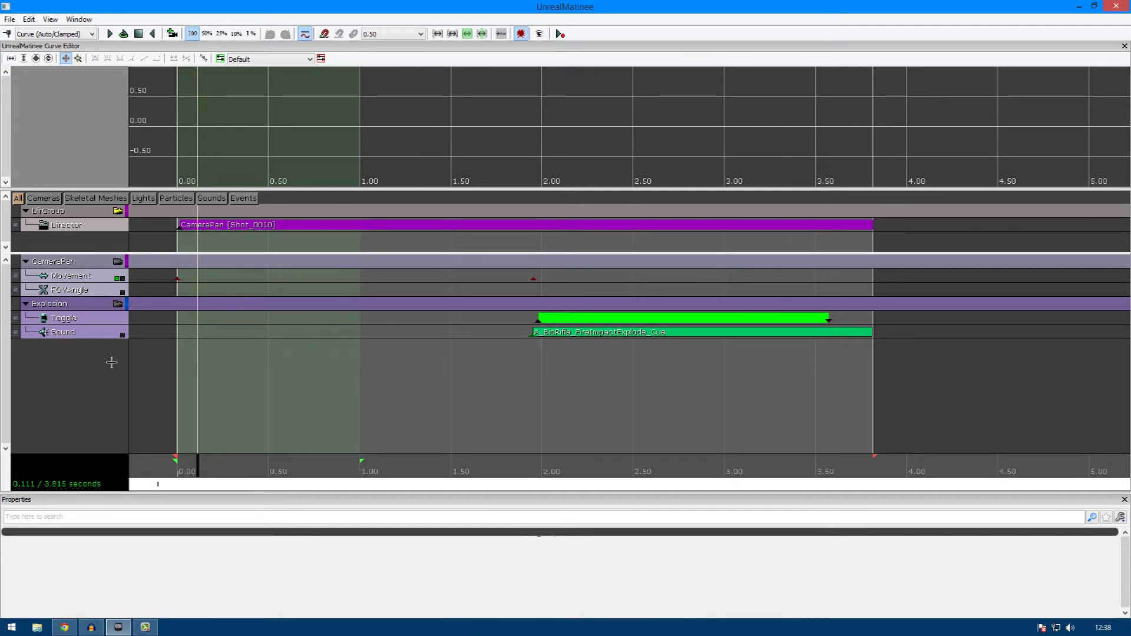
- Inspect the Sound, Toggle and Movement tracks and the CameraPan group, finishing on the Sound track
click(52, 333)
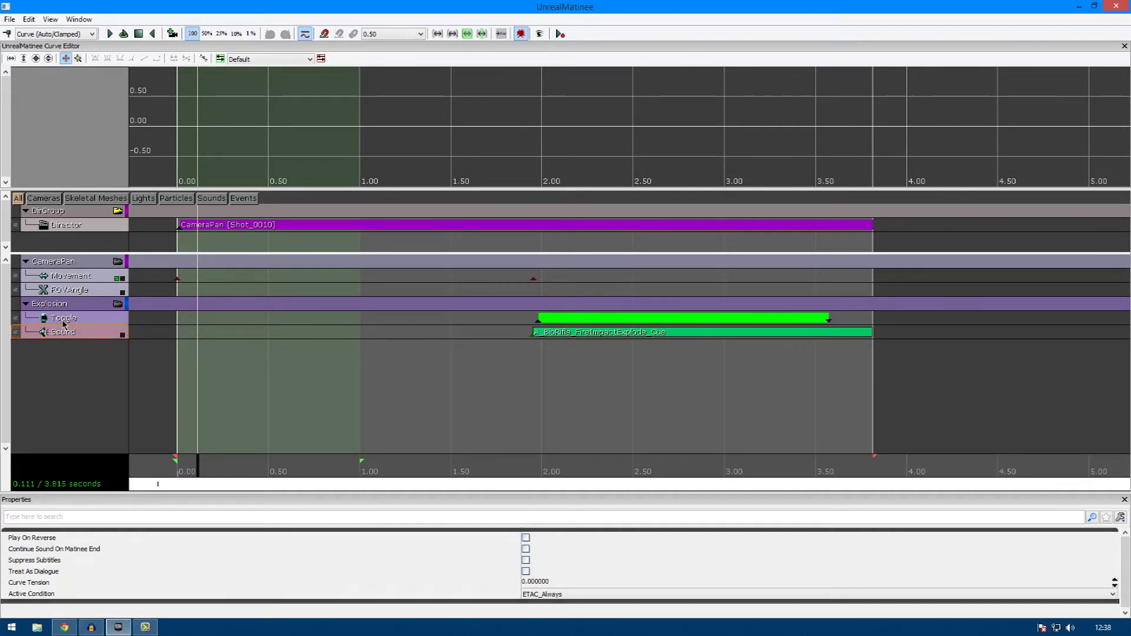
click(63, 321)
click(76, 279)
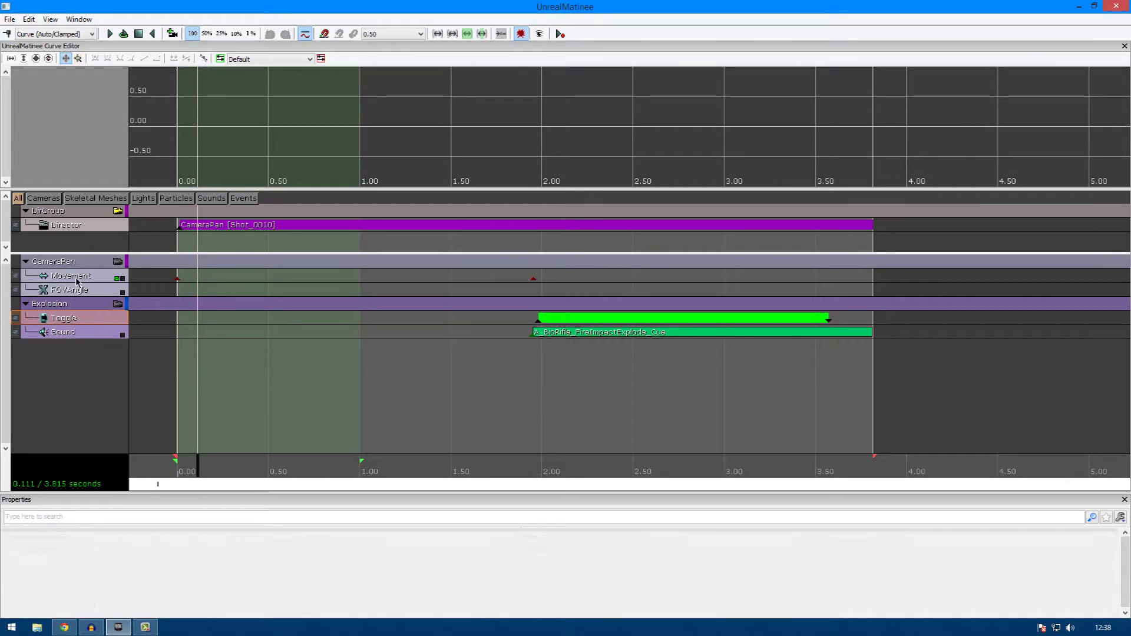
click(64, 262)
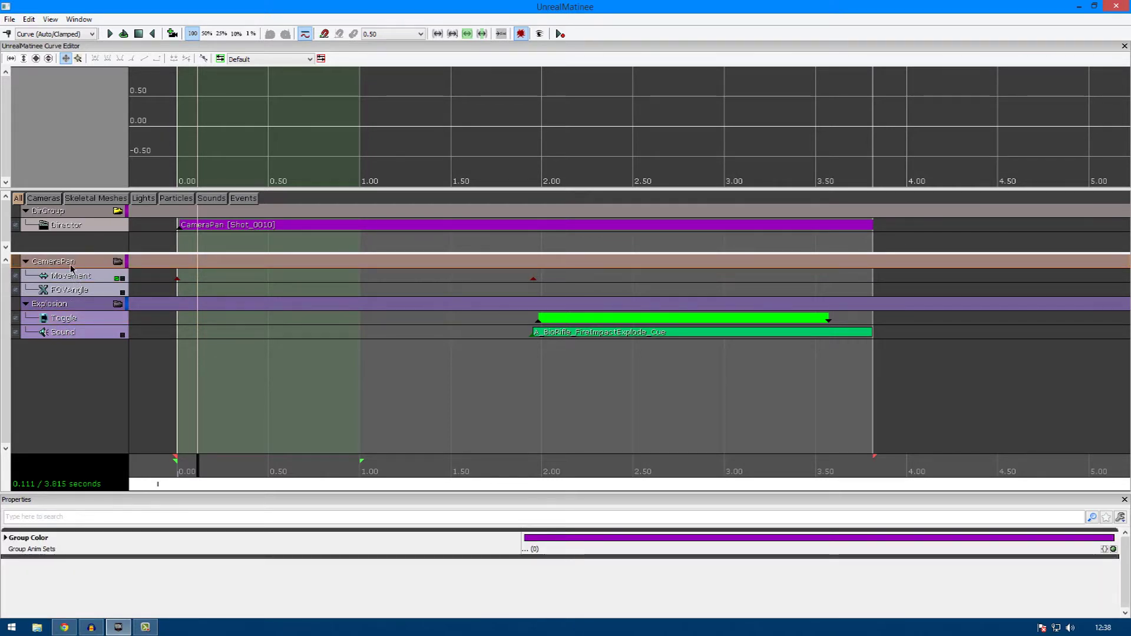
click(73, 335)
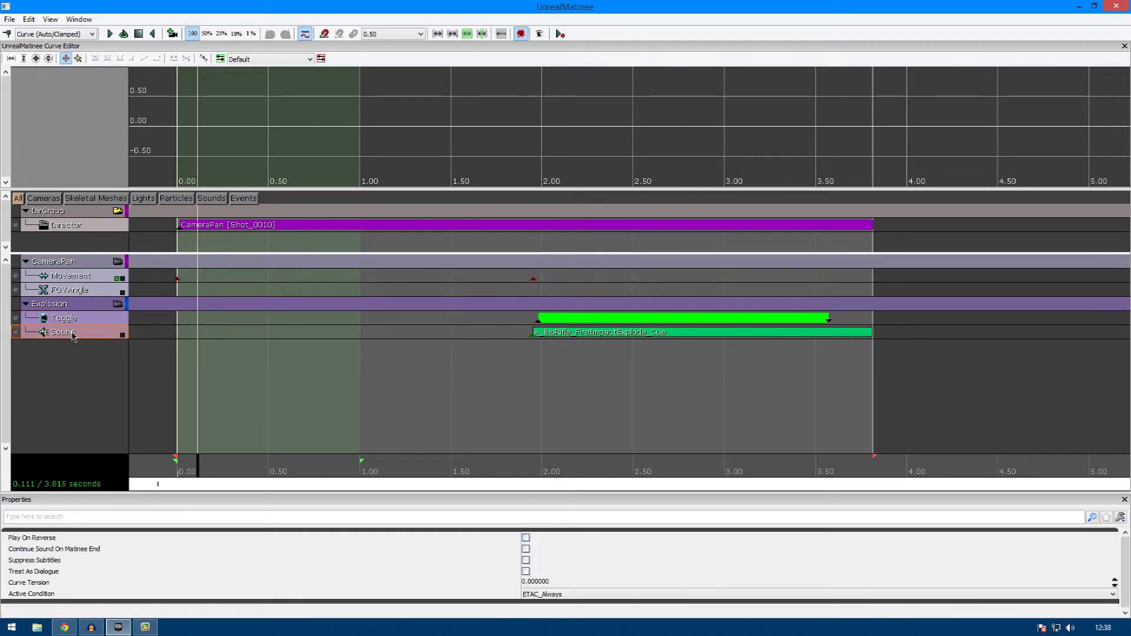
key(alt+Tab)
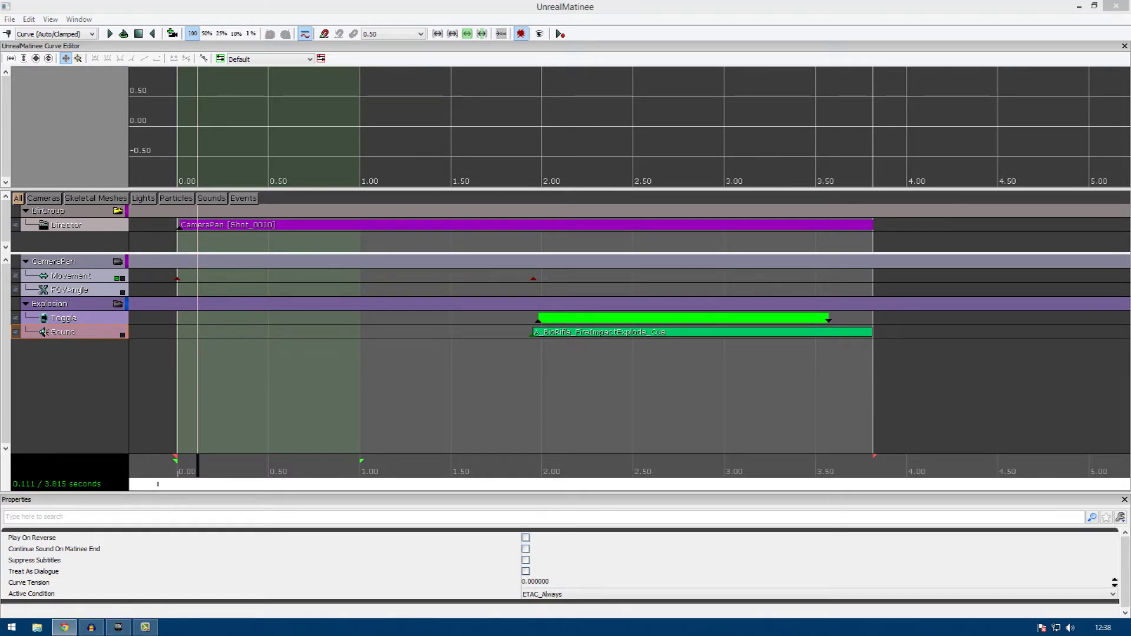
click(496, 382)
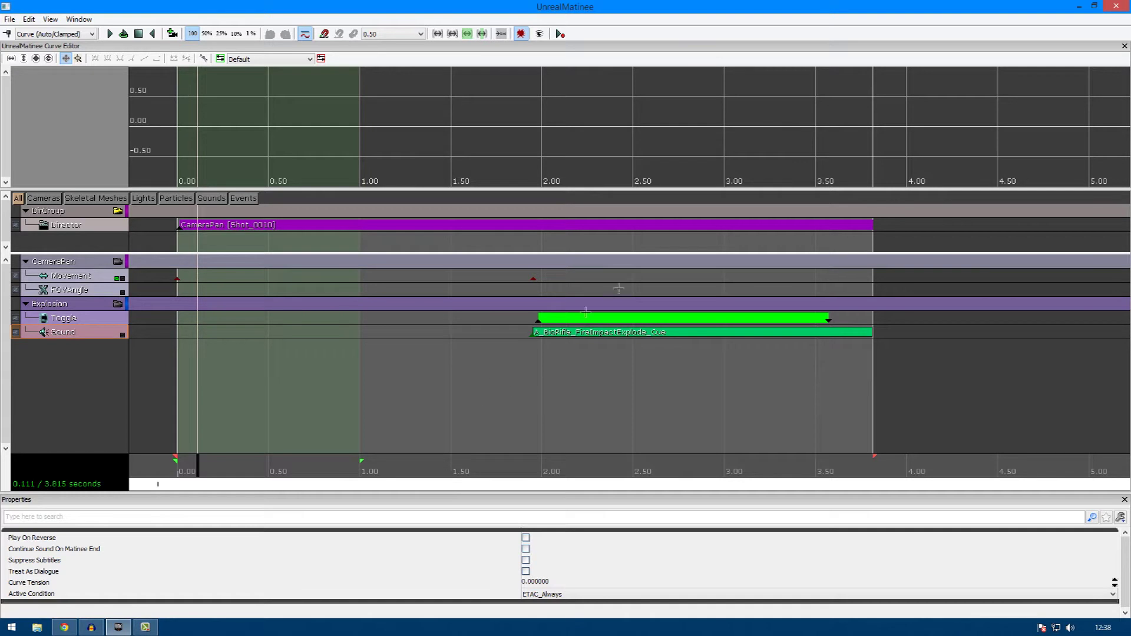
- Restore the UnrealMatinee window over the level and compare the camera view at the first and second CameraPan Movement keys
click(533, 279)
drag(639, 7, 828, 109)
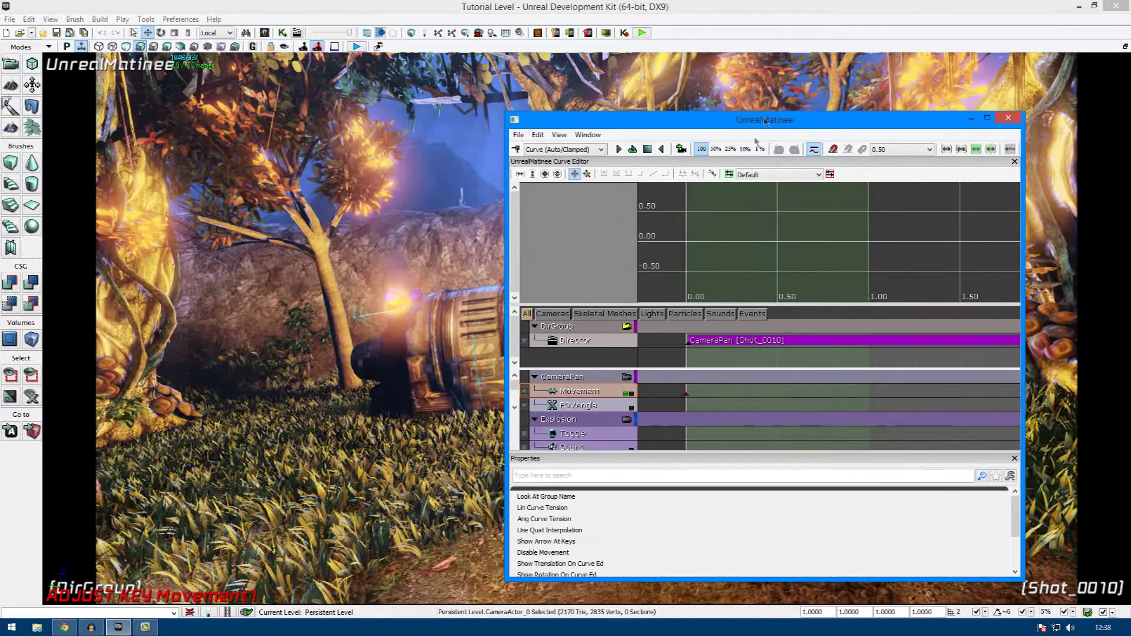
click(660, 398)
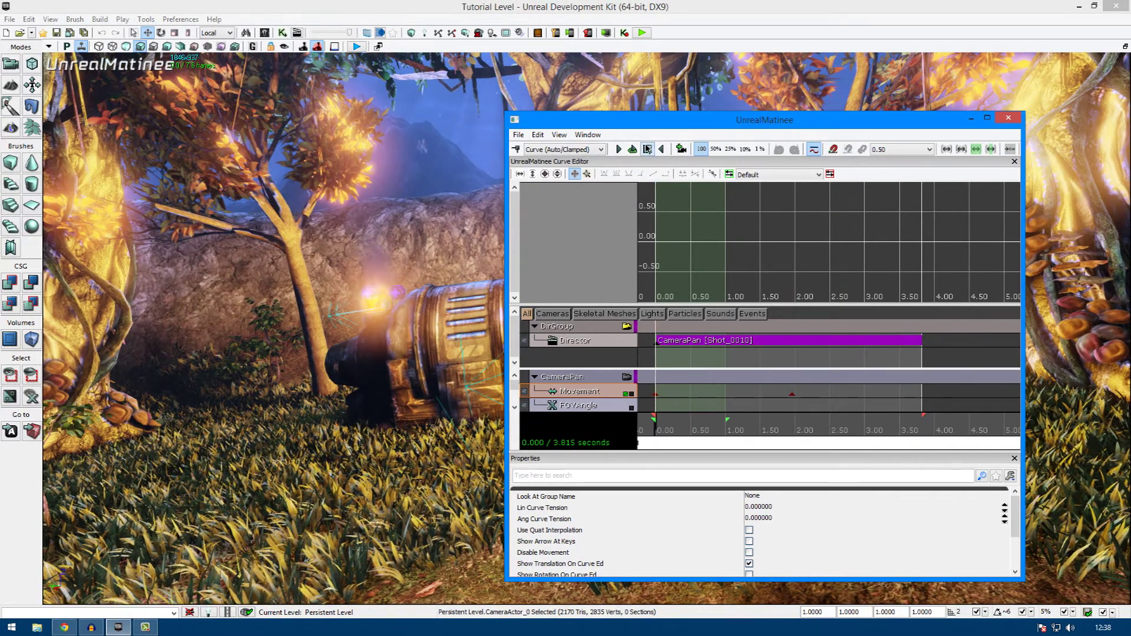
click(799, 398)
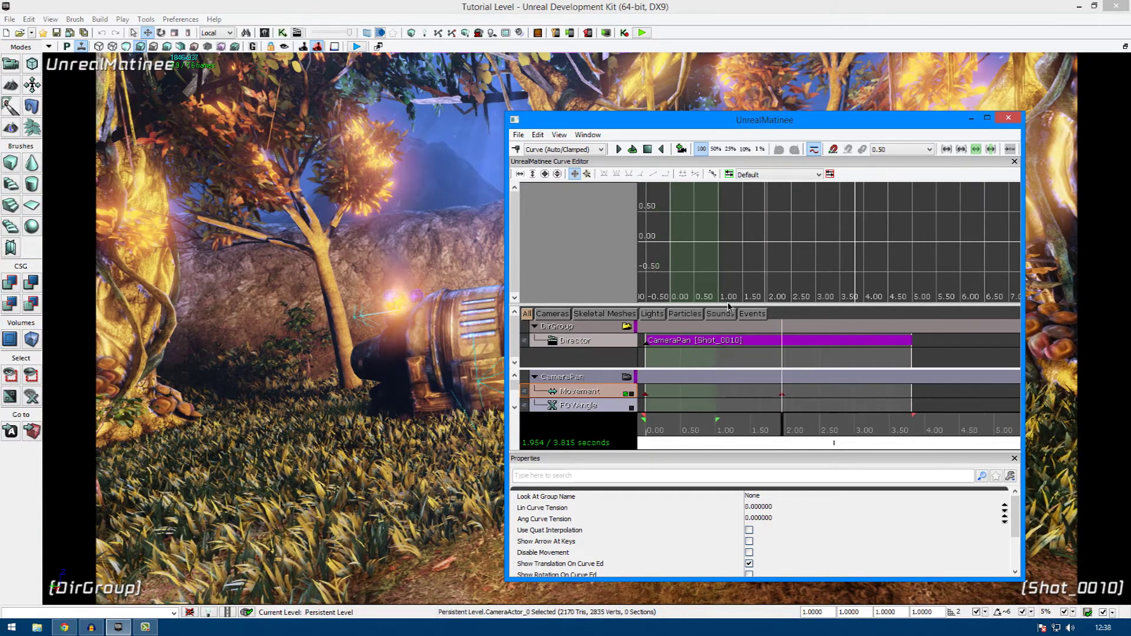
- Zoom in on the timeline, select the Director track and maximize the UnrealMatinee window
double_click(775, 120)
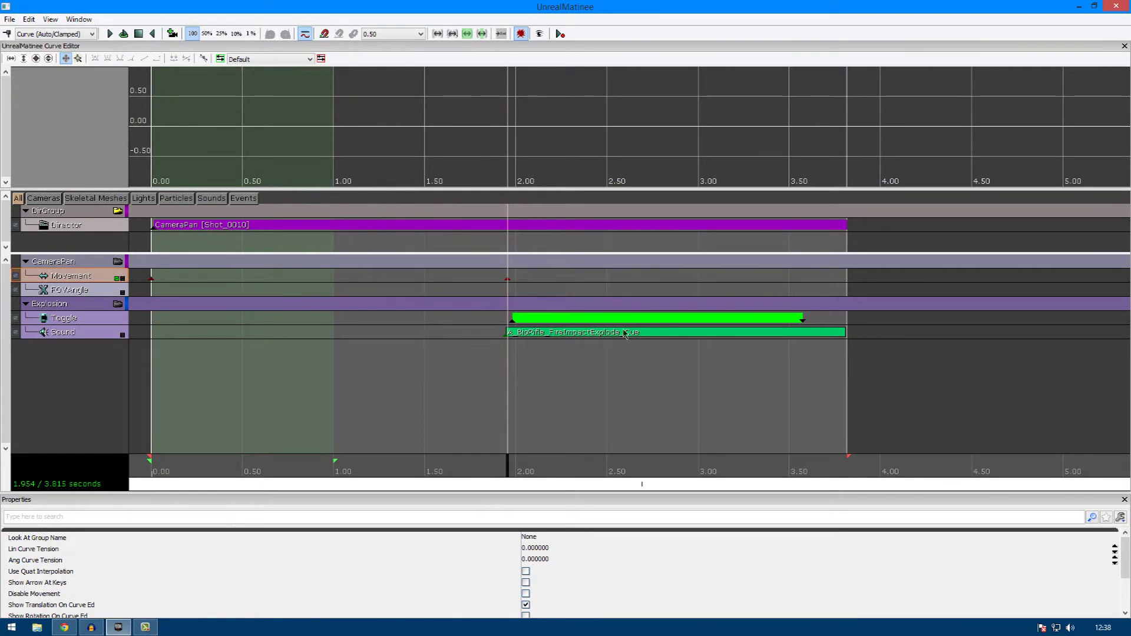
double_click(585, 5)
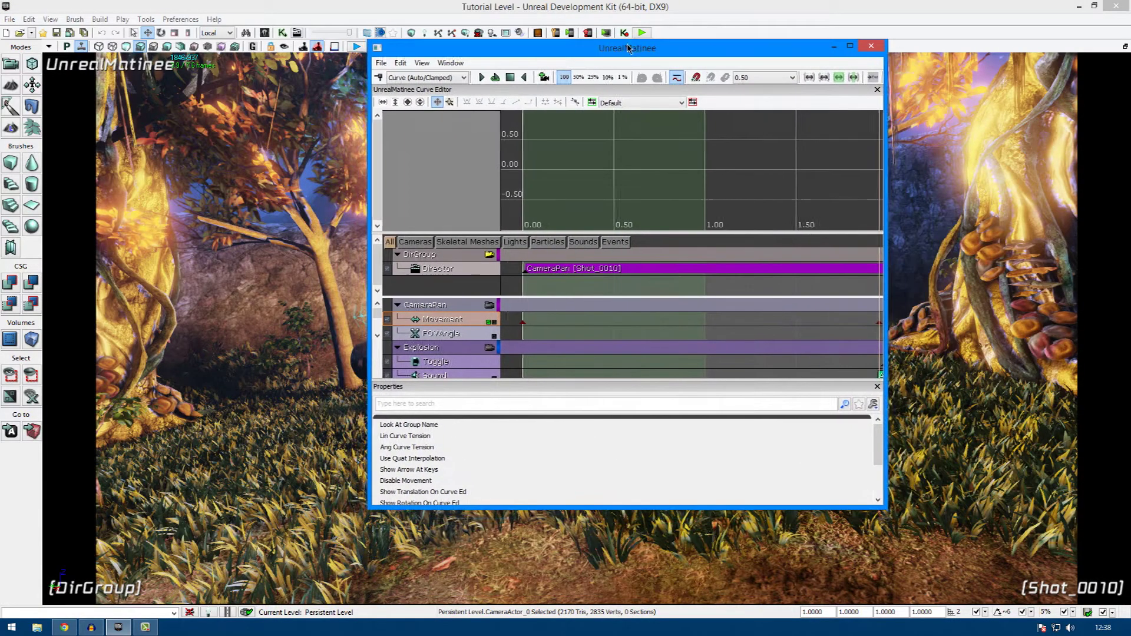
scroll(621, 311, up, 5)
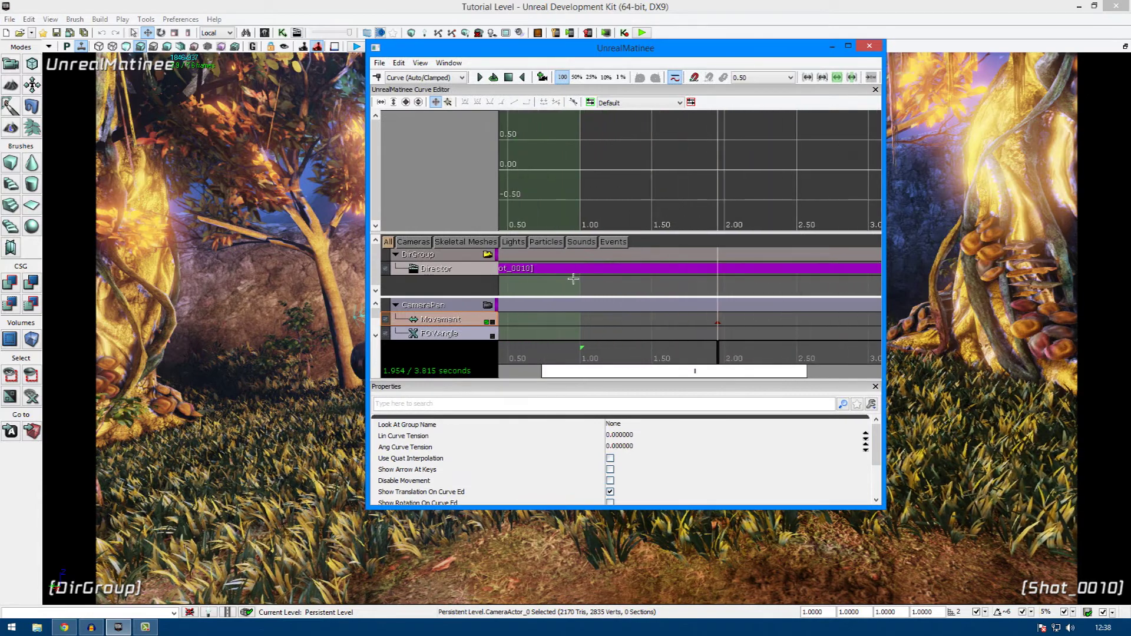
click(591, 274)
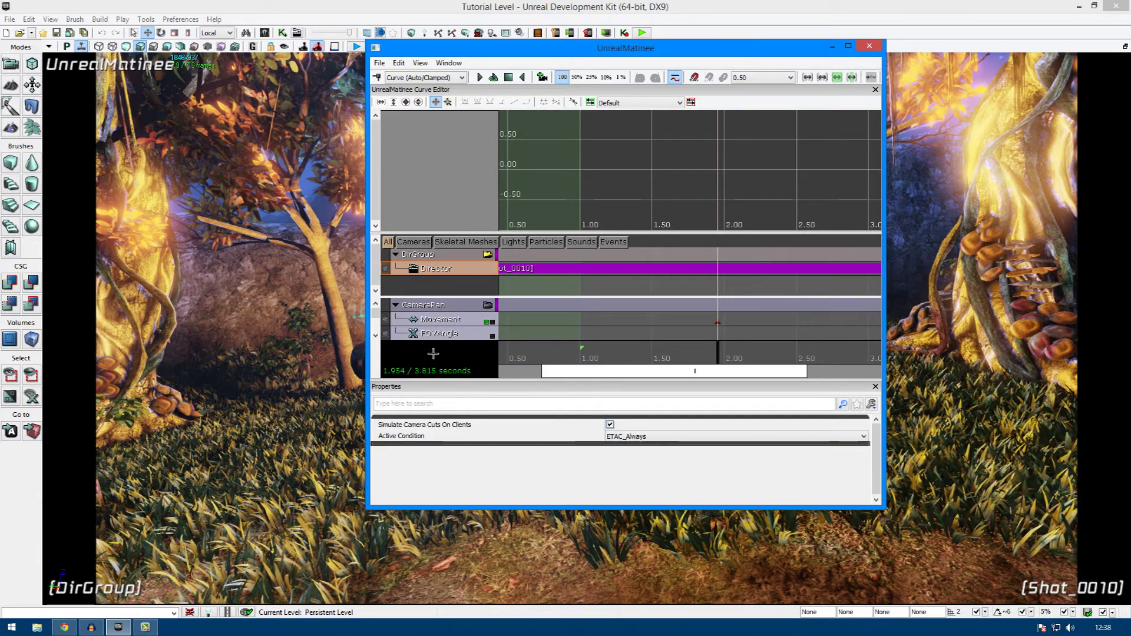
click(538, 375)
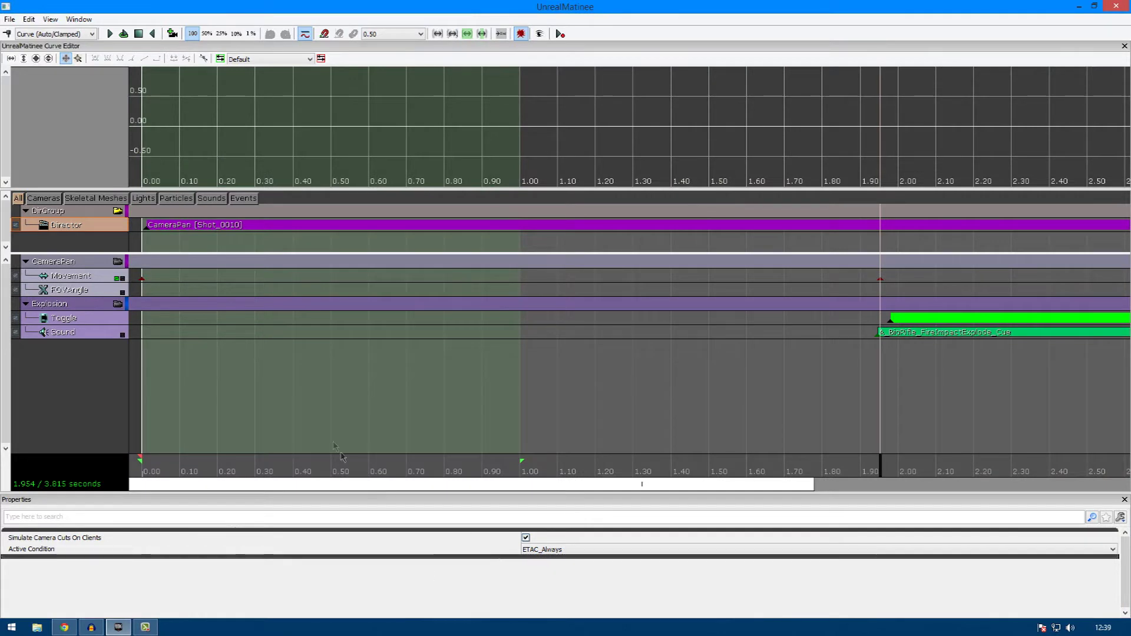
- View the properties of the Sound track, Toggle track, Explosion group and Movement track in turn
click(50, 331)
click(62, 318)
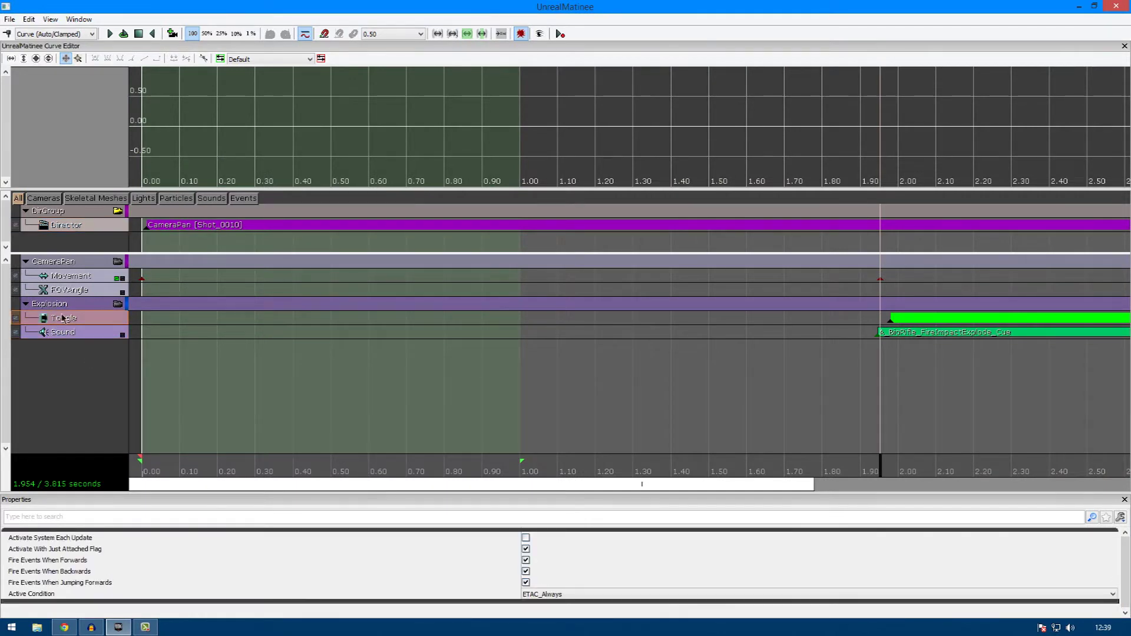
click(56, 306)
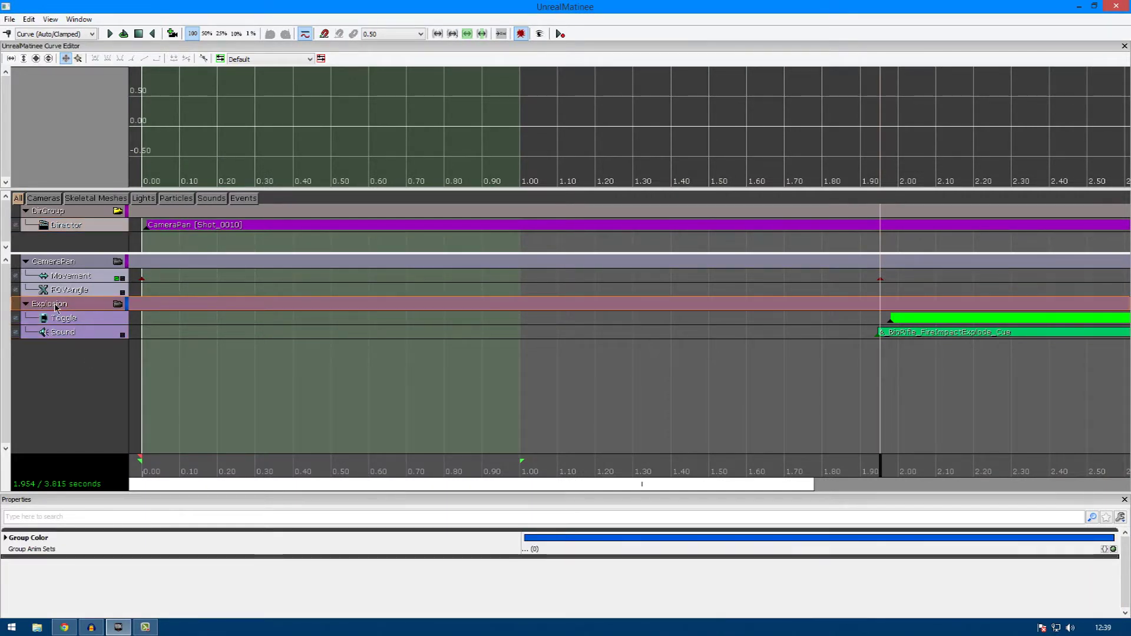
click(73, 277)
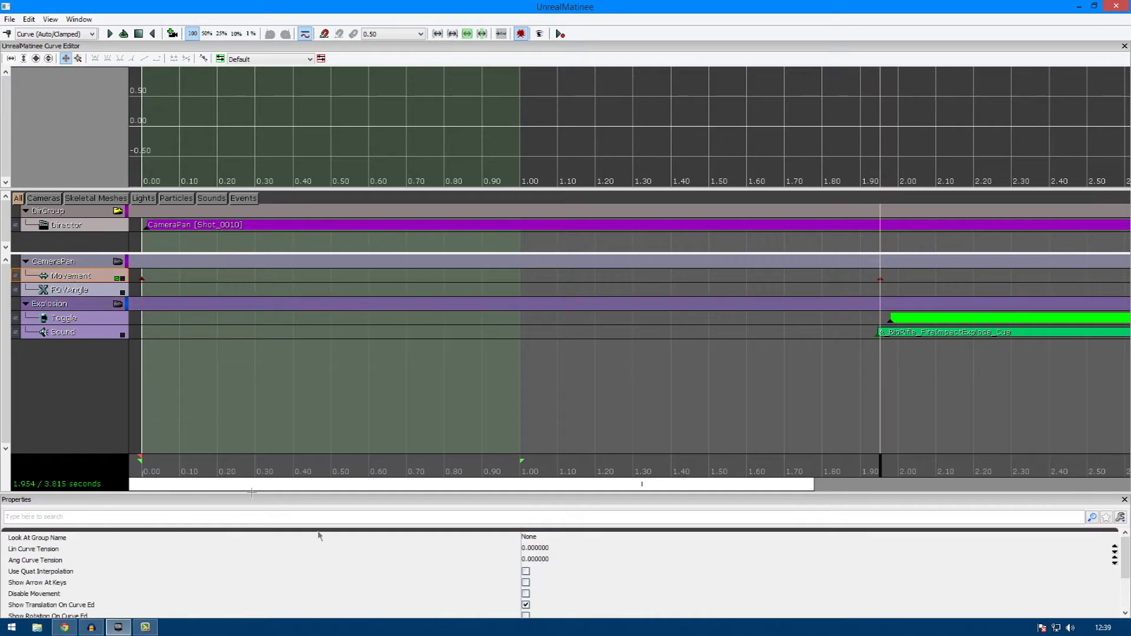
- Select the Explosion group's Sound key, moving the time cursor to about 1.95 seconds
click(58, 347)
click(61, 334)
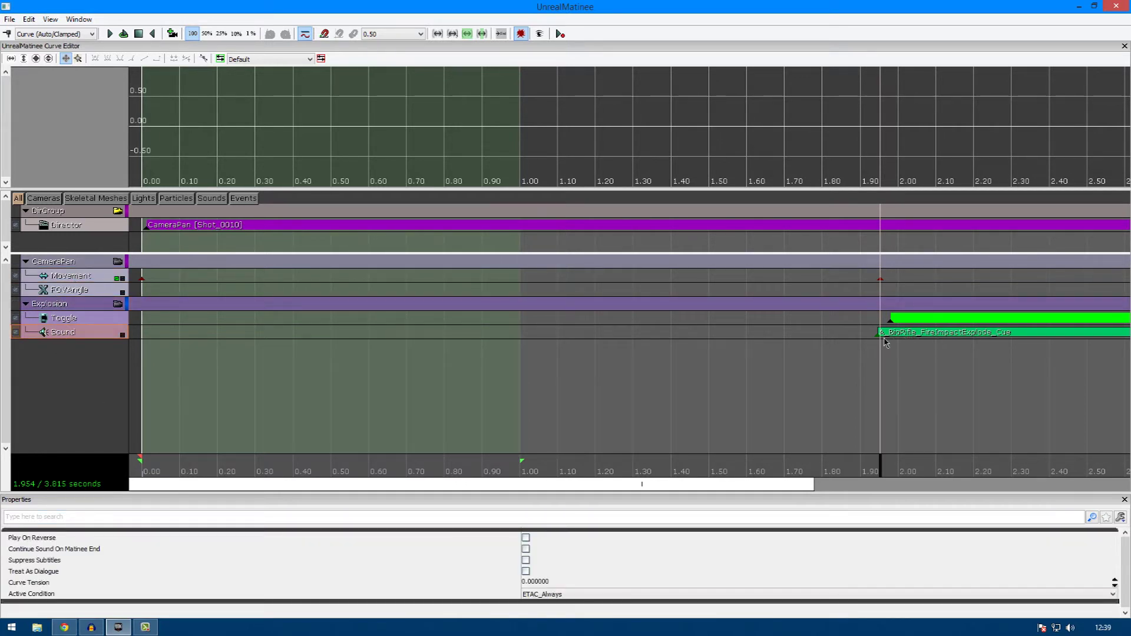
ctrl+drag(884, 339, 881, 340)
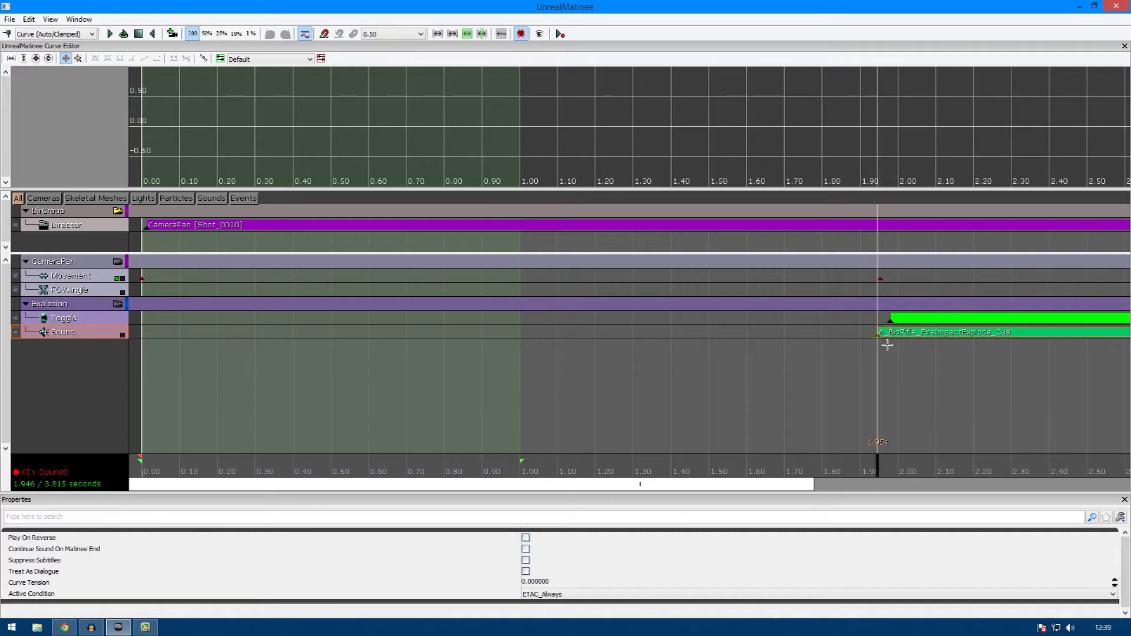
- Review the properties of the Movement track and the Sound track, keeping the UnrealMatinee window maximized
click(47, 348)
click(82, 291)
click(82, 281)
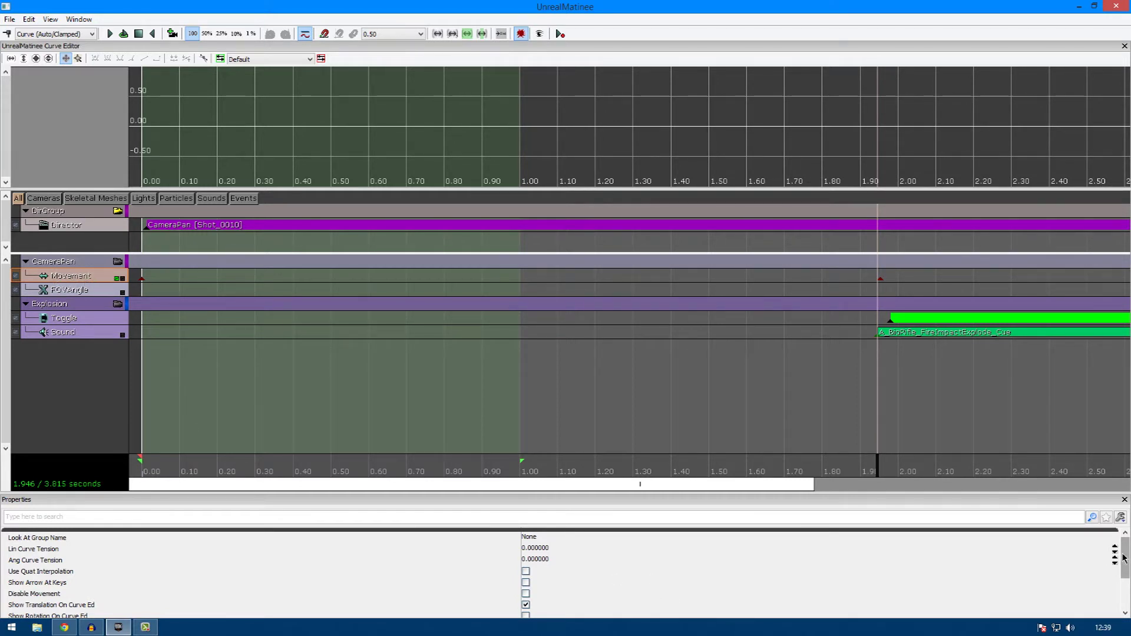
scroll(1123, 559, down, 1)
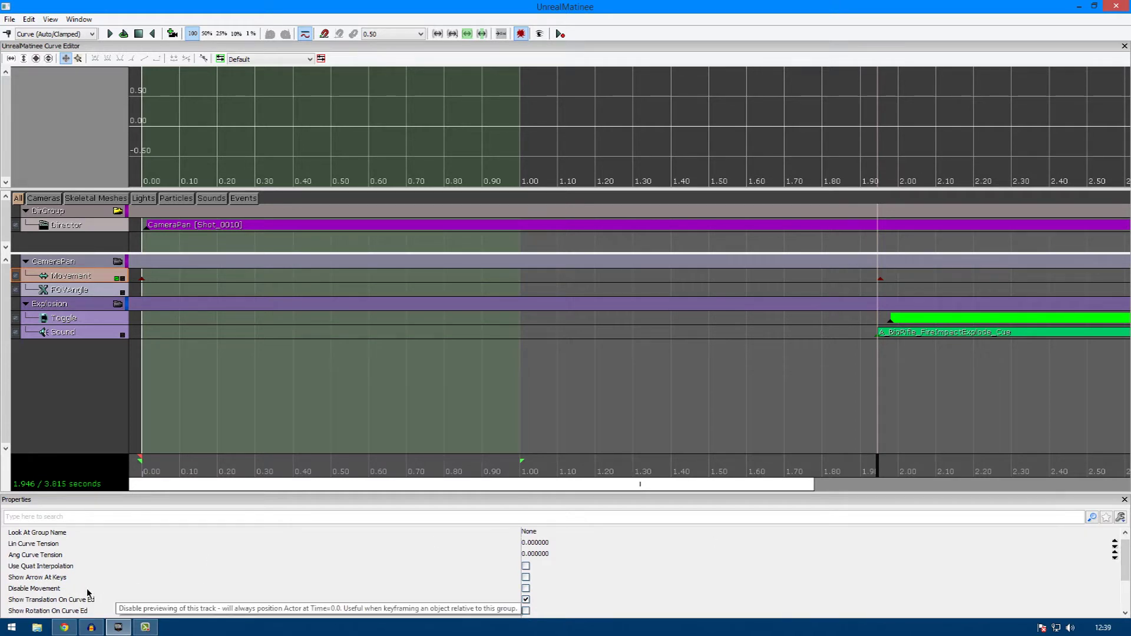
scroll(87, 590, up, 1)
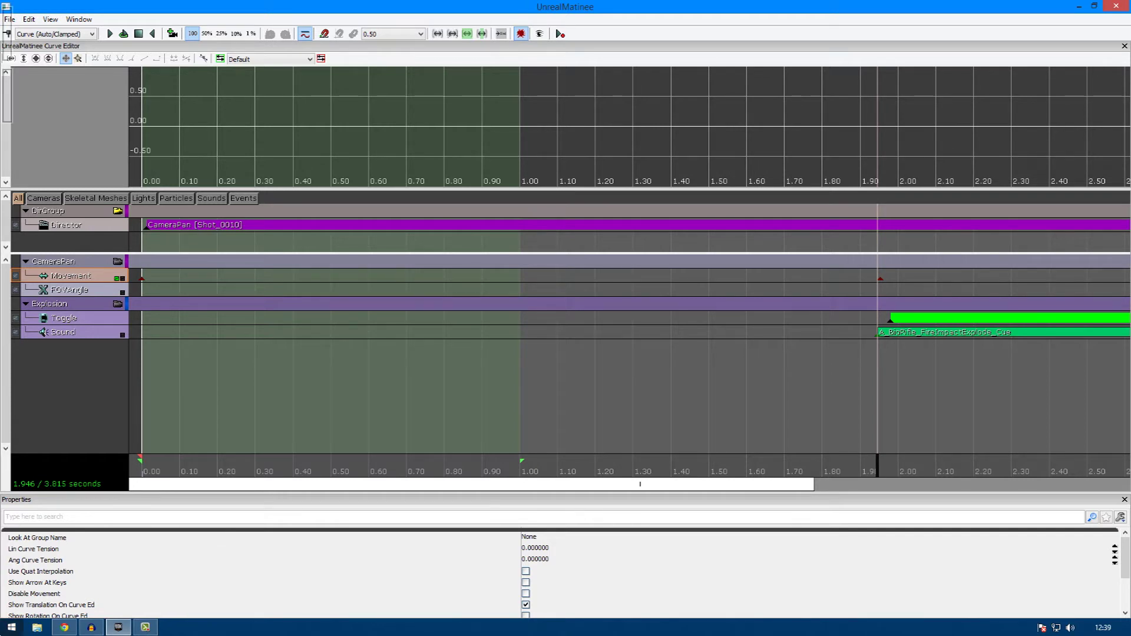
click(72, 335)
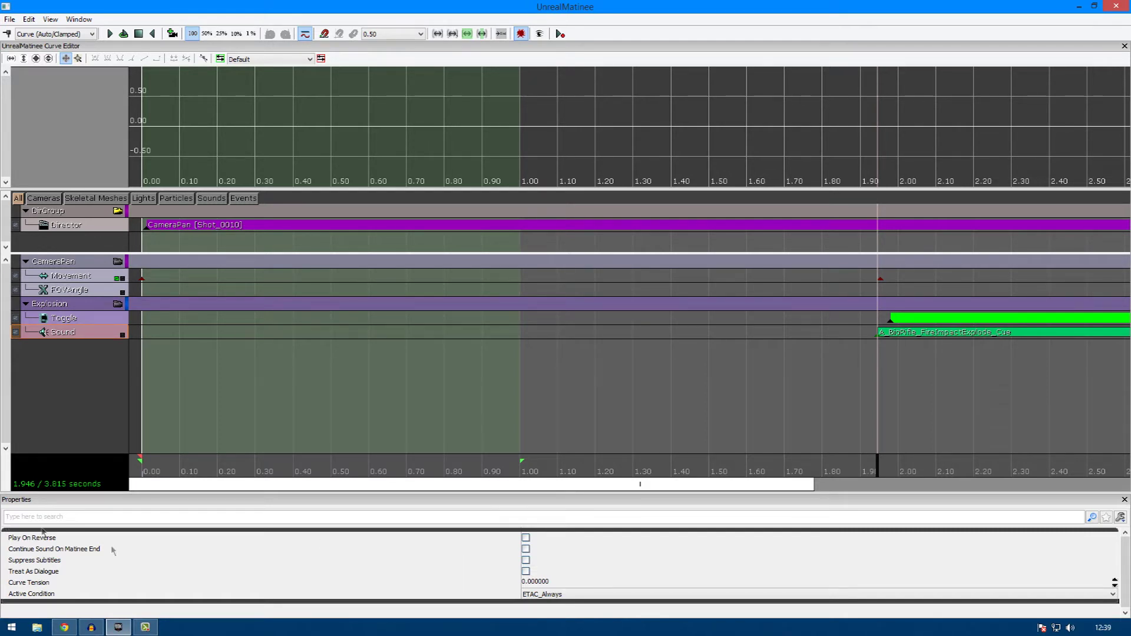
drag(450, 4, 485, 152)
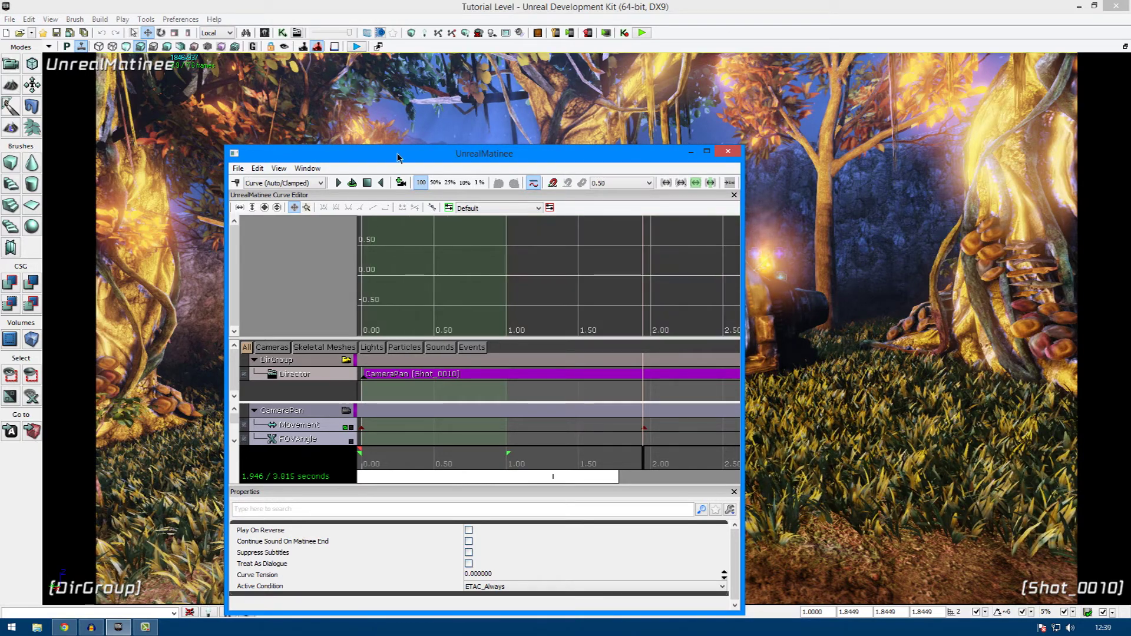
double_click(485, 155)
- Examine the folder and group types that can be added to the empty area of the track list
right_click(59, 353)
click(59, 348)
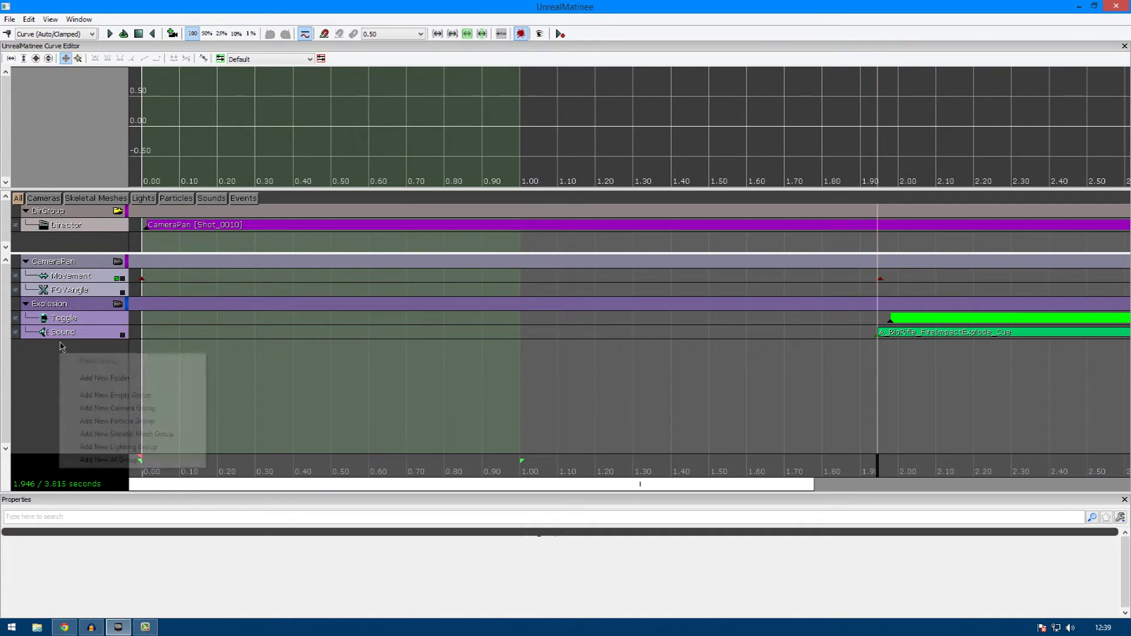
right_click(60, 352)
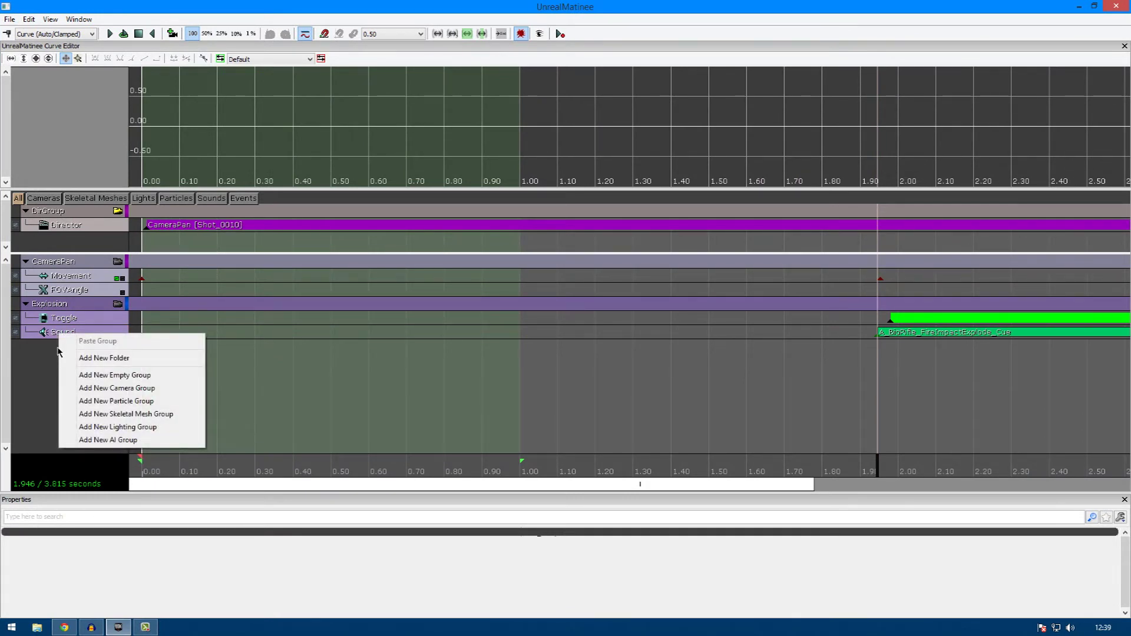
right_click(43, 357)
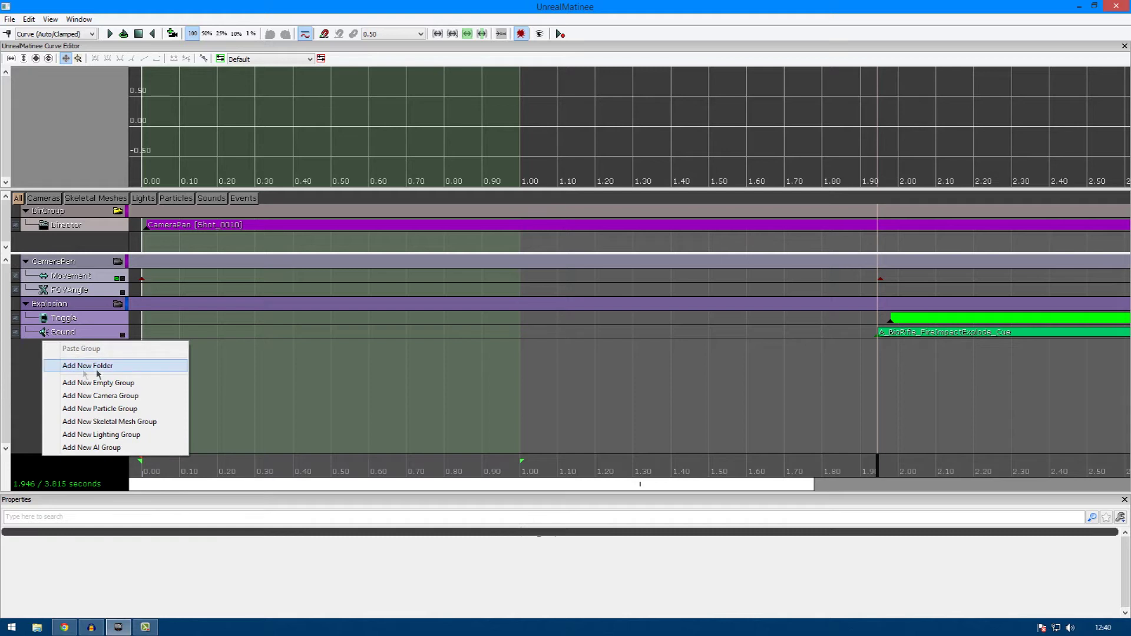
click(29, 369)
right_click(30, 369)
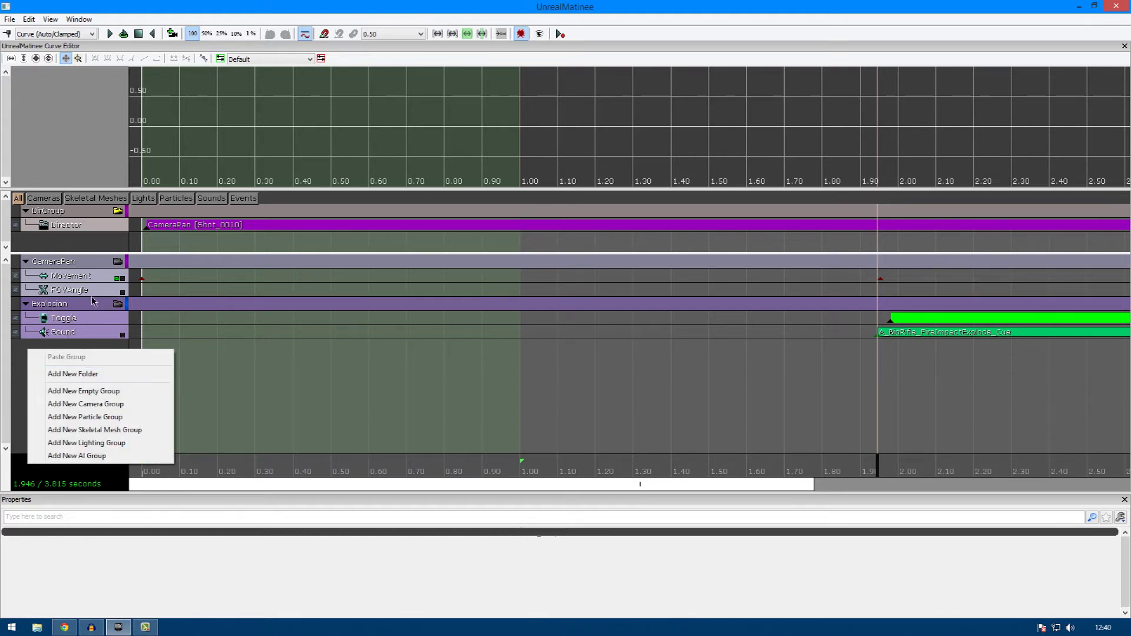
- Examine the track types and group commands available for the CameraPan group, without adding a track
click(59, 265)
right_click(52, 268)
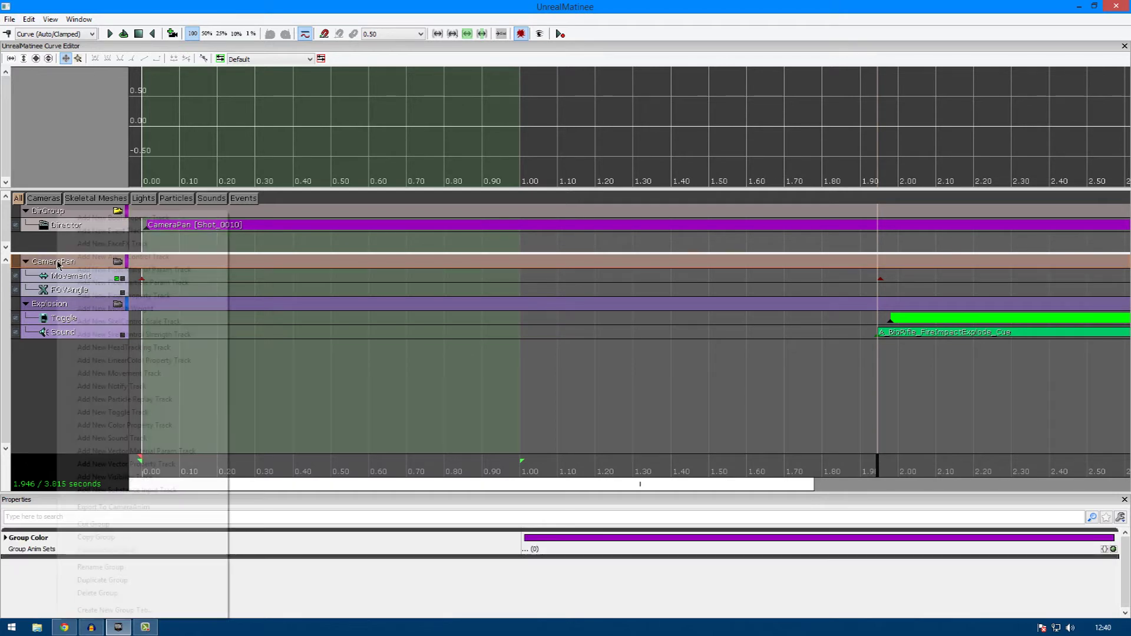
click(46, 268)
right_click(44, 268)
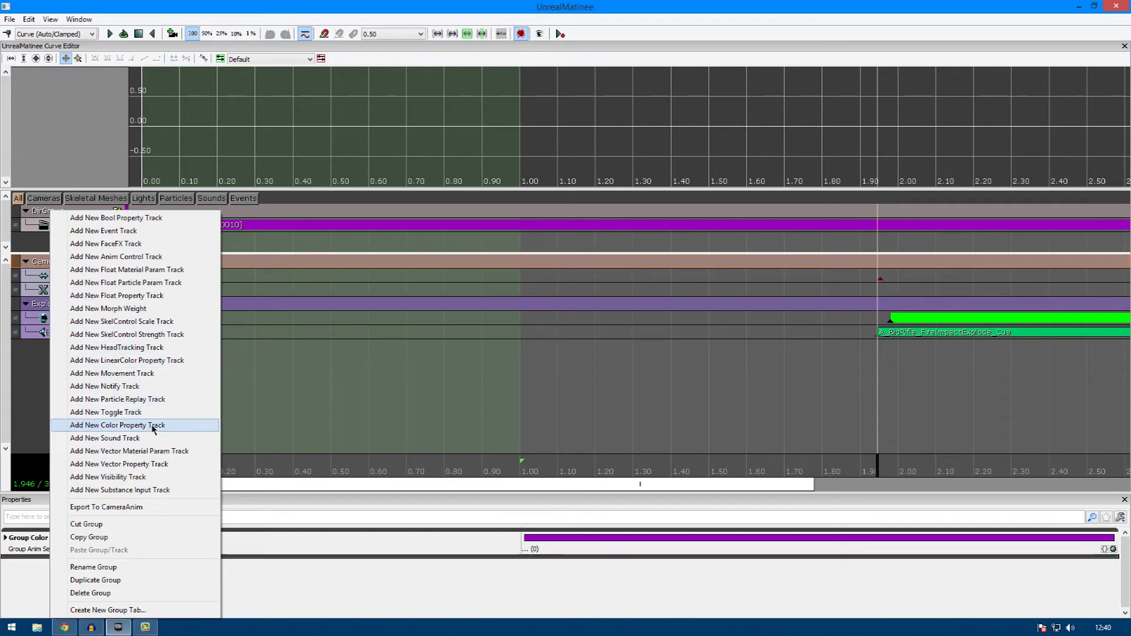
click(20, 378)
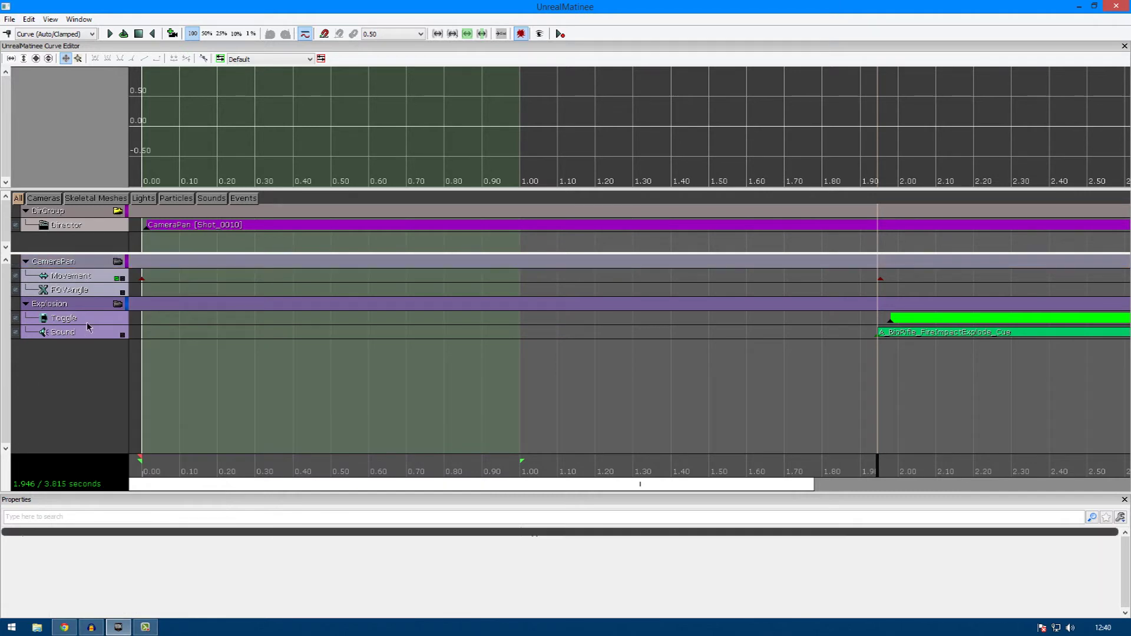
- Select the FOVAngle and Movement tracks in turn, ending on the Explosion group's Toggle track
click(75, 293)
click(73, 278)
click(71, 317)
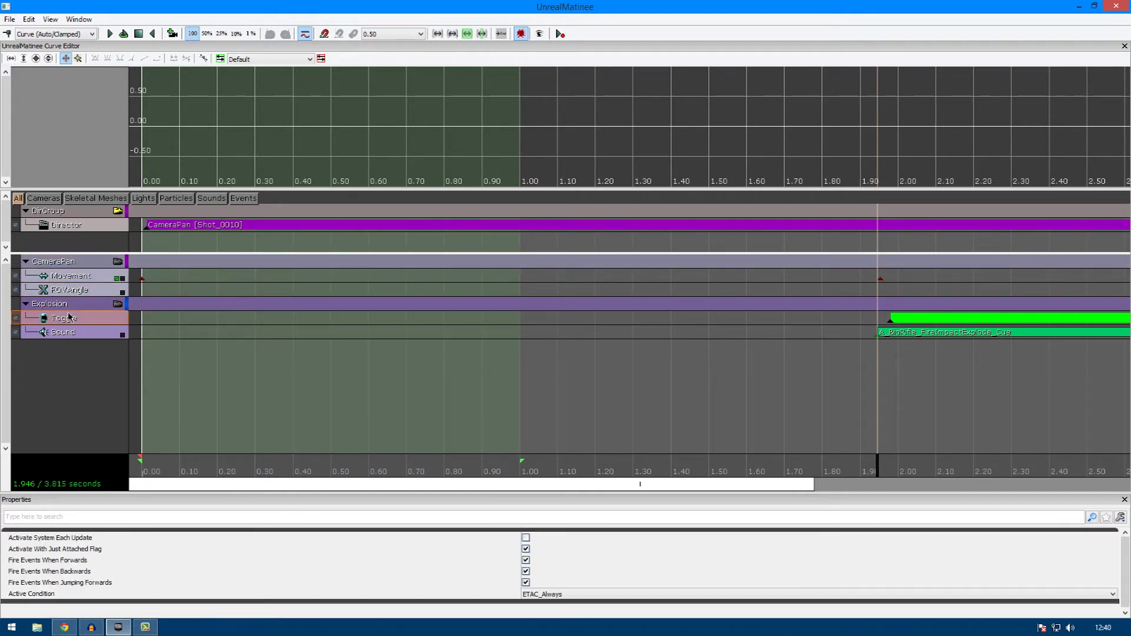
- Examine the track types and group commands available for the Explosion group and the Toggle track's commands, and close UnrealMatinee
click(67, 306)
right_click(67, 306)
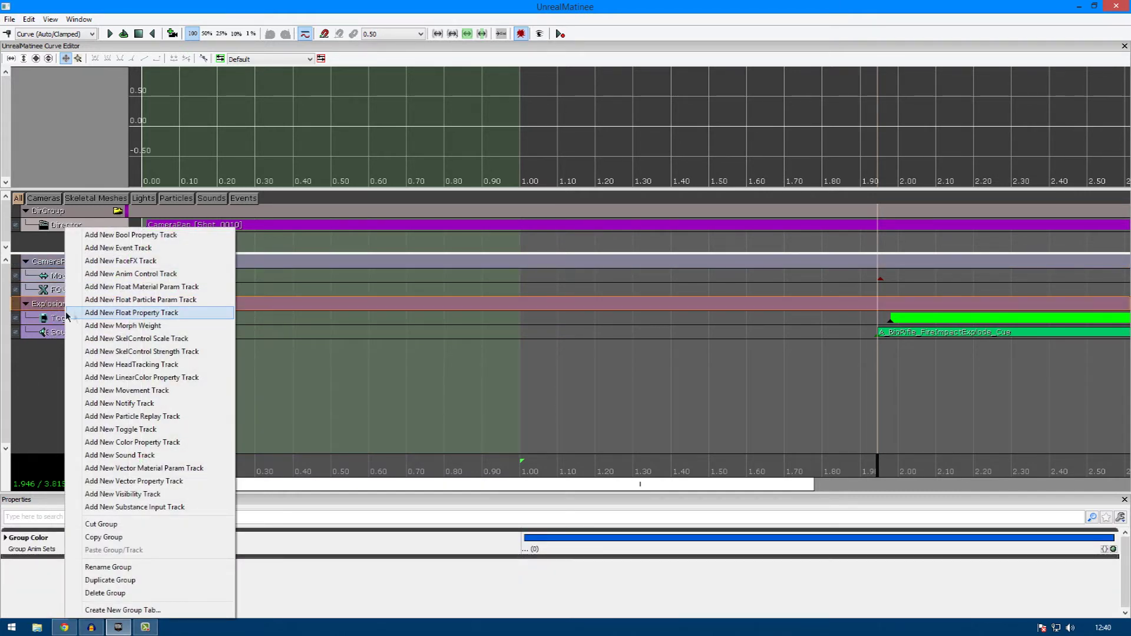
click(55, 319)
click(48, 322)
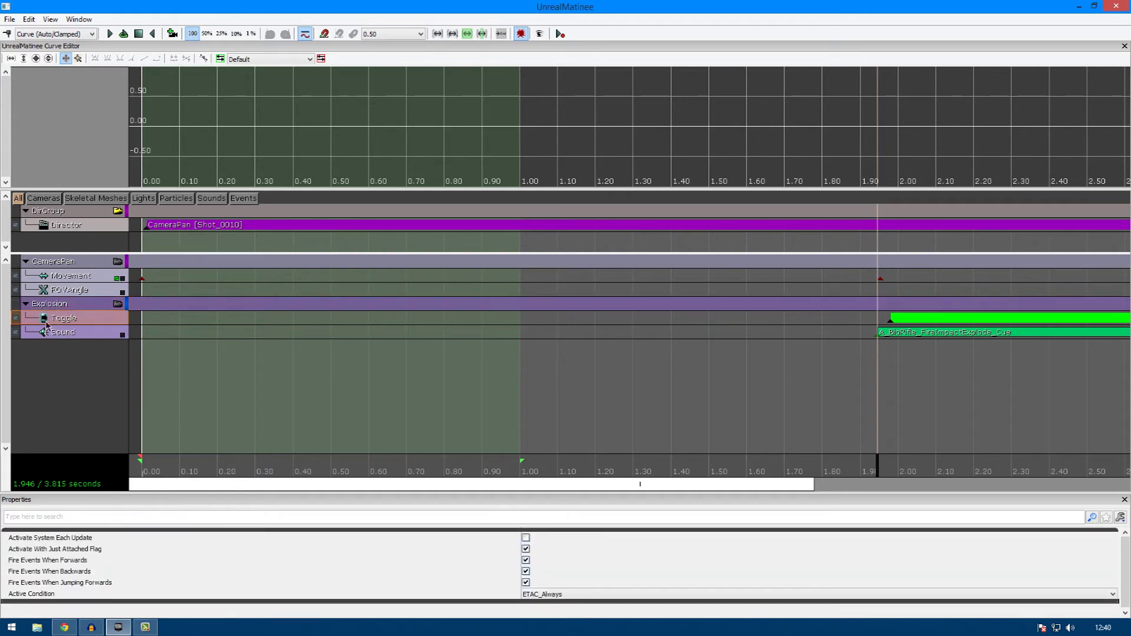
right_click(66, 346)
right_click(70, 318)
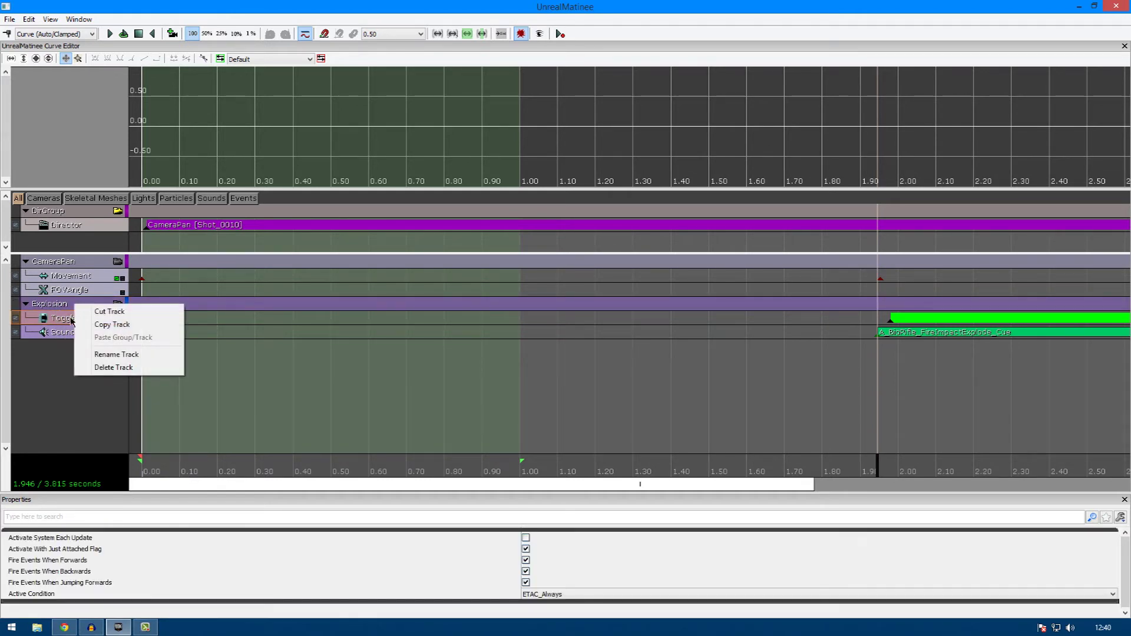
key(Escape)
right_click(57, 308)
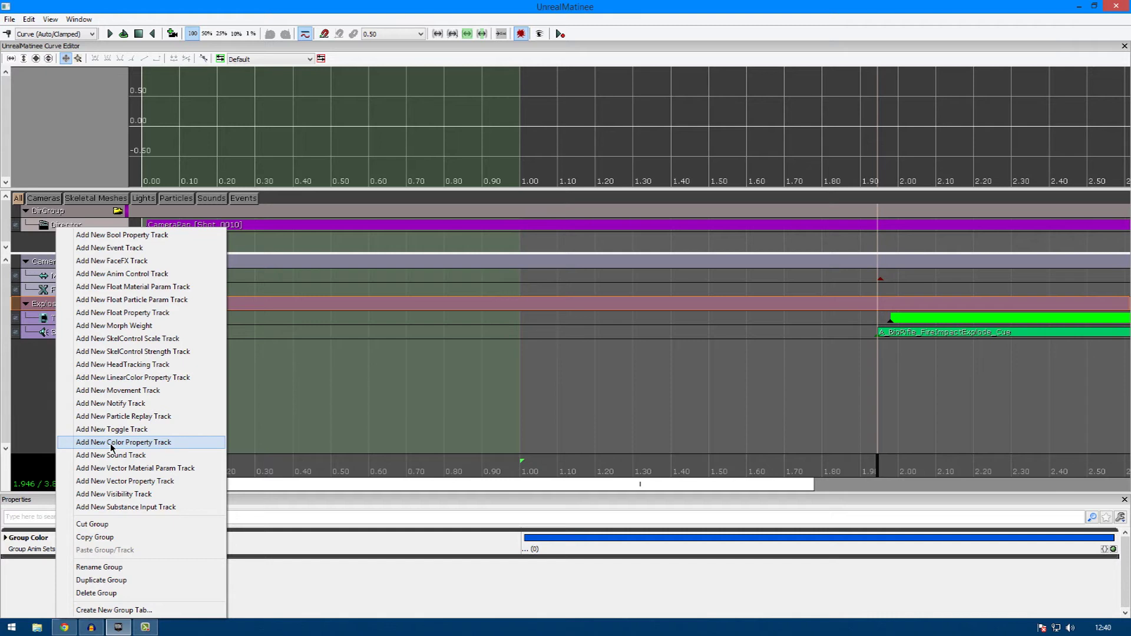
click(157, 390)
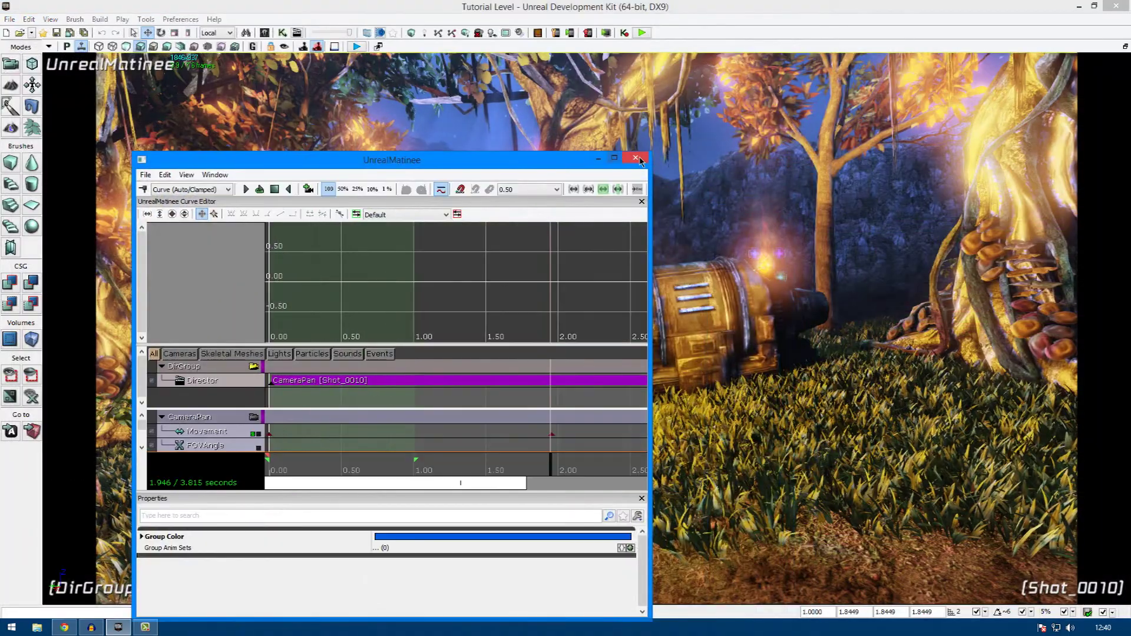
click(621, 172)
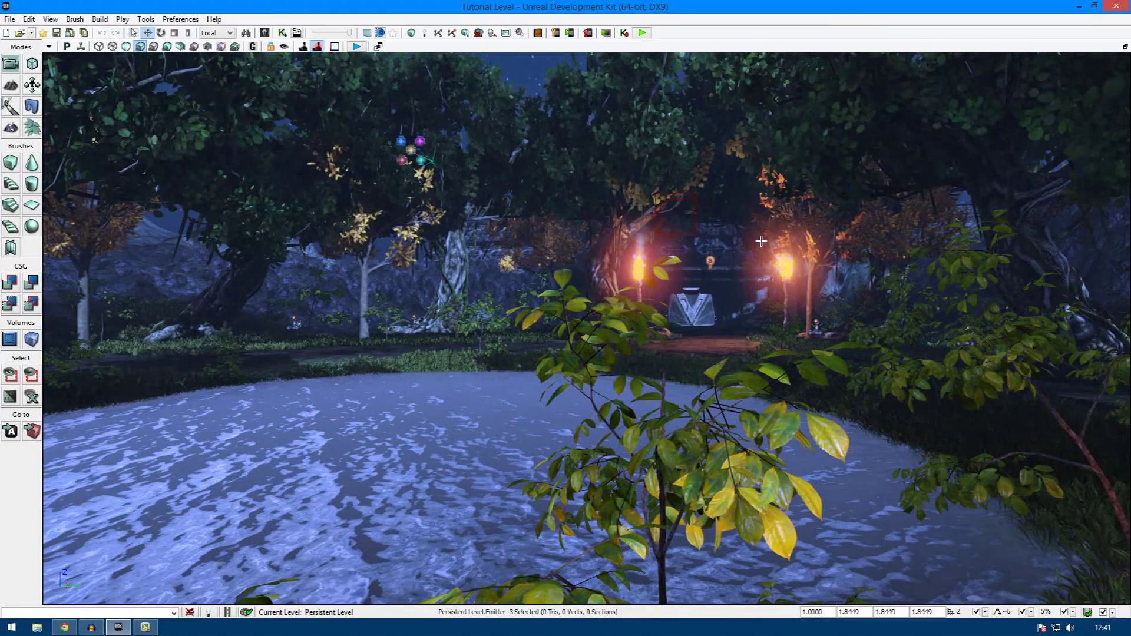
- Select the Virtus Education cube in the indoor room of the level
key(w)
right_drag(587, 328, 595, 380)
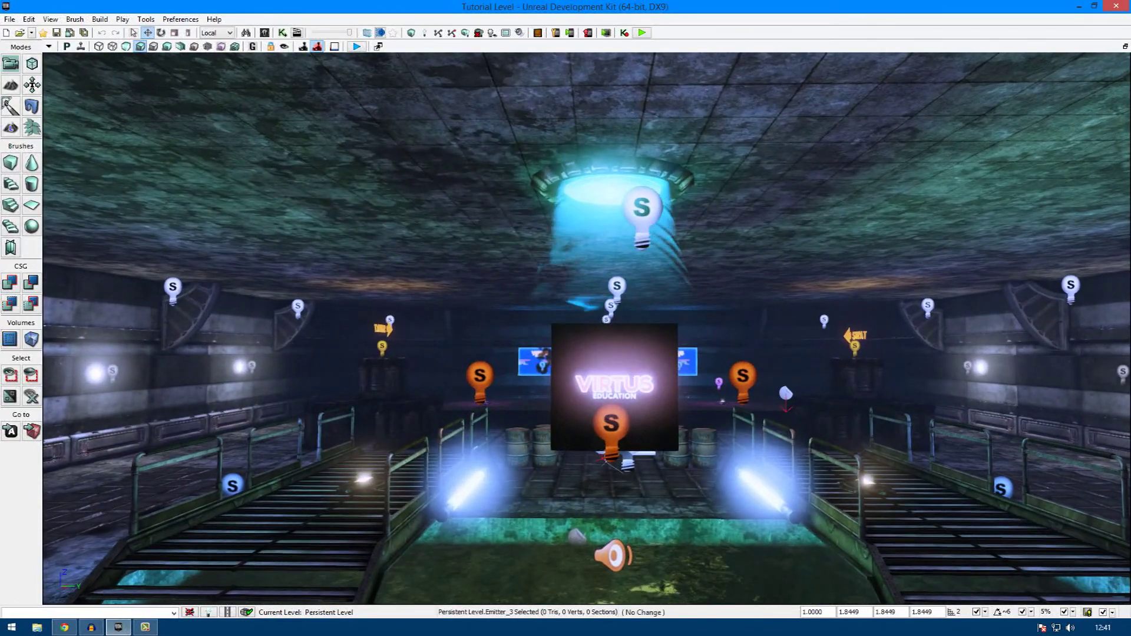
right_click(625, 365)
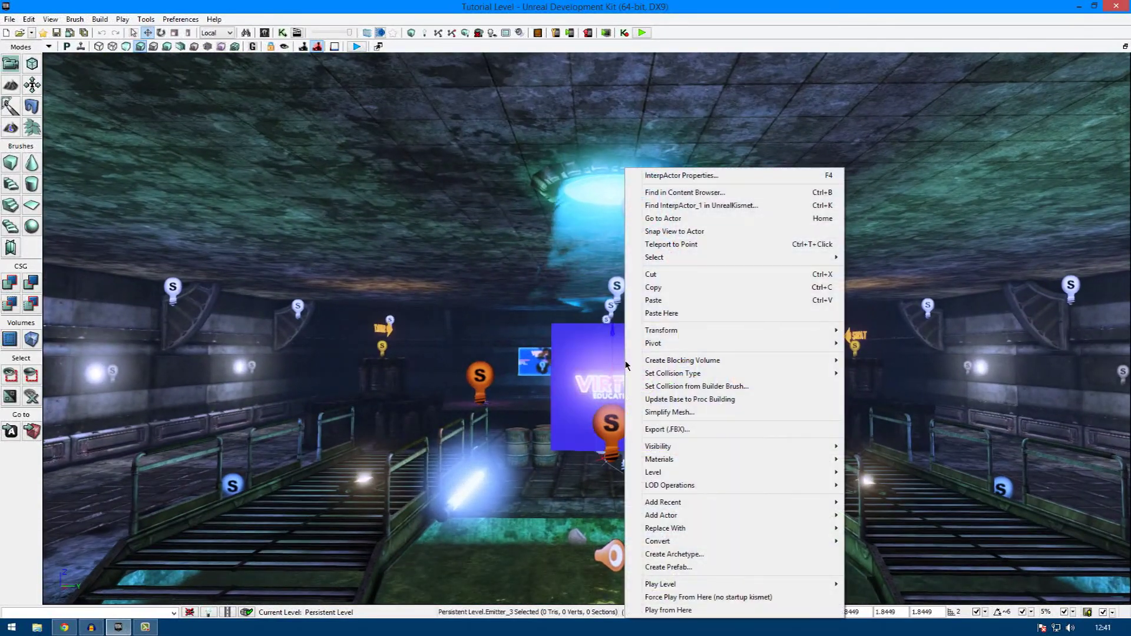
click(273, 45)
- Open the cube's Matinee sequence from UnrealKismet and close the Kismet window
click(282, 32)
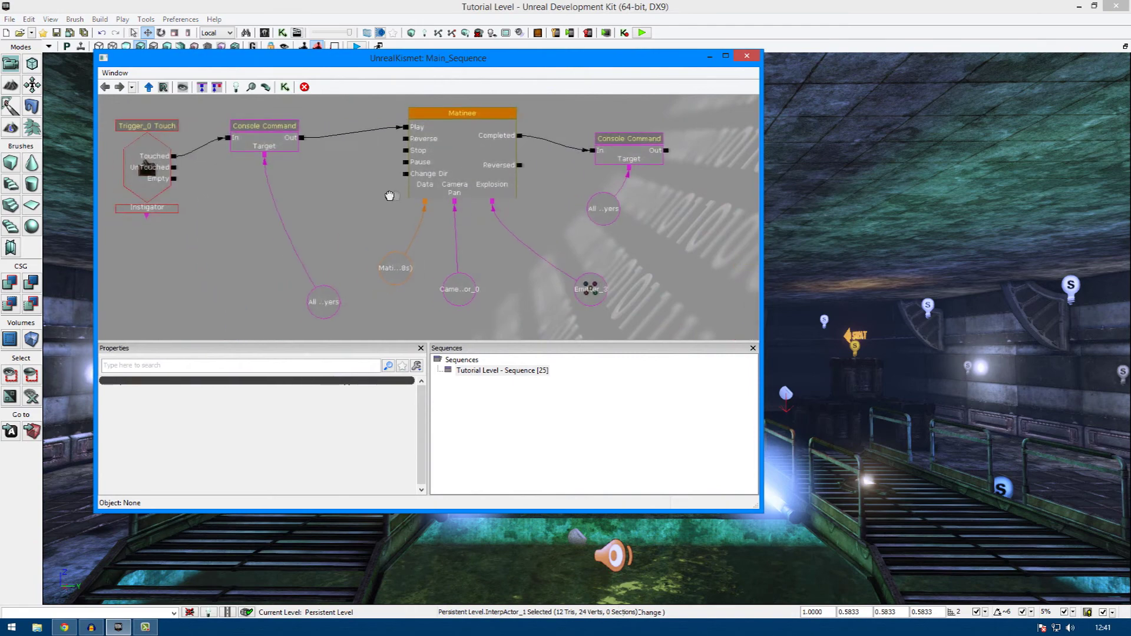
drag(390, 196, 690, 147)
double_click(226, 207)
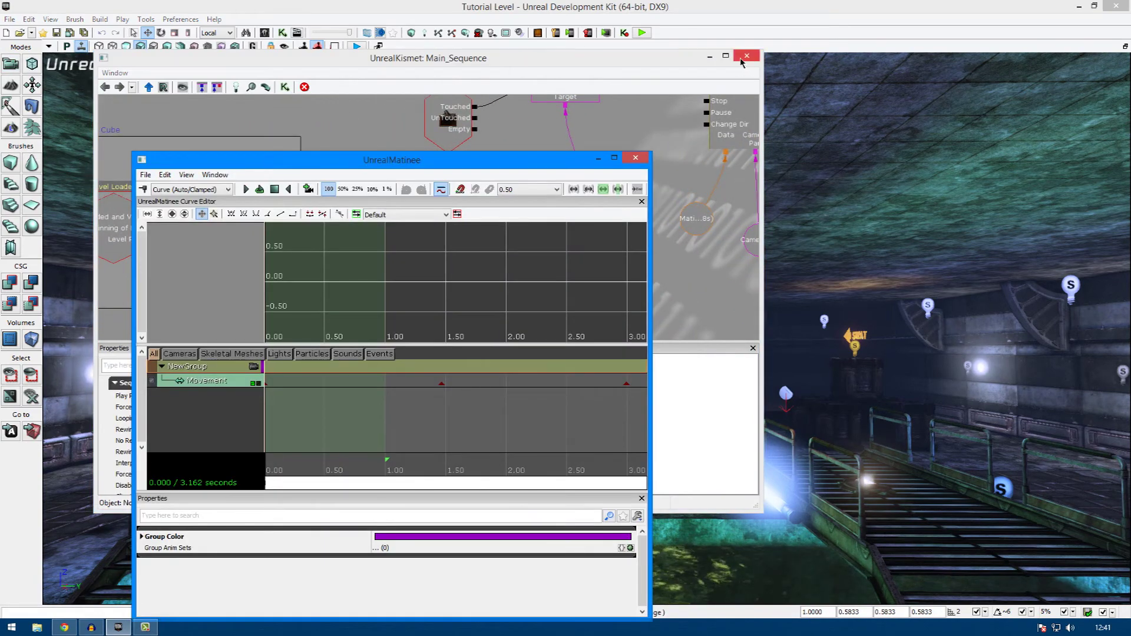
click(744, 57)
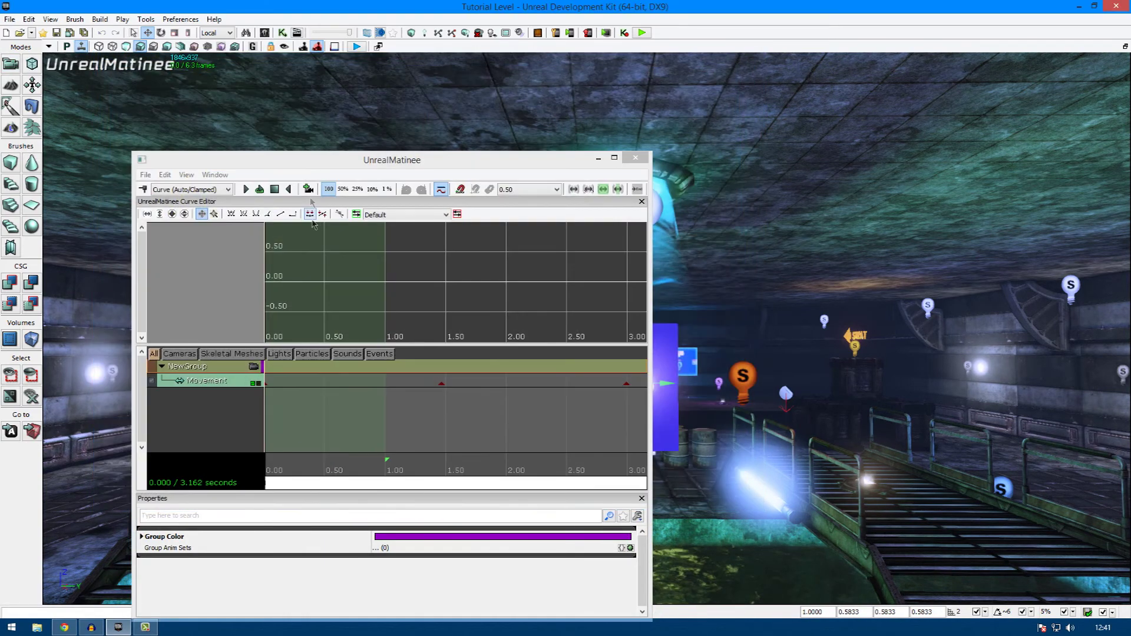
- Play the cube's Movement sequence repeatedly, keeping the cube in view and resetting playback between runs, and close UnrealMatinee
drag(313, 165, 808, 132)
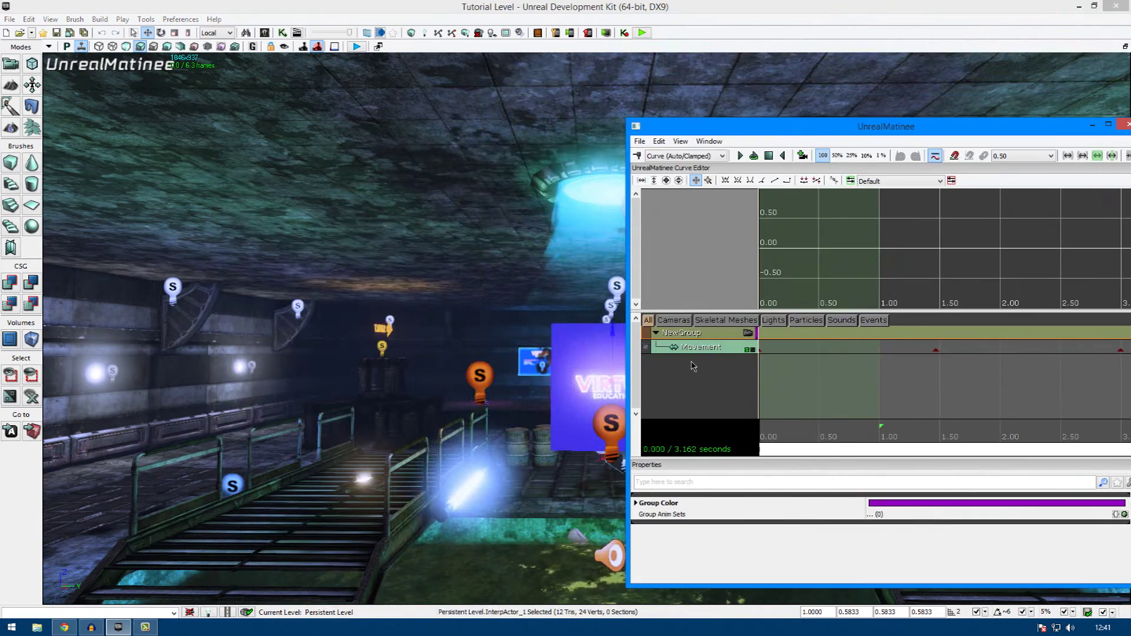
click(740, 157)
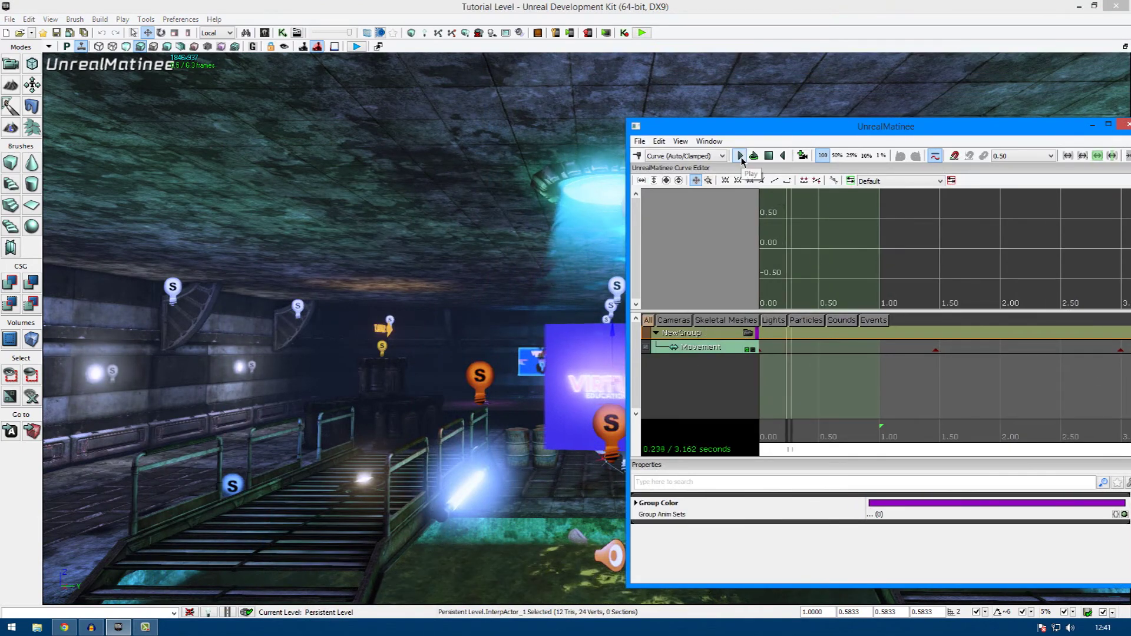
drag(740, 129, 368, 160)
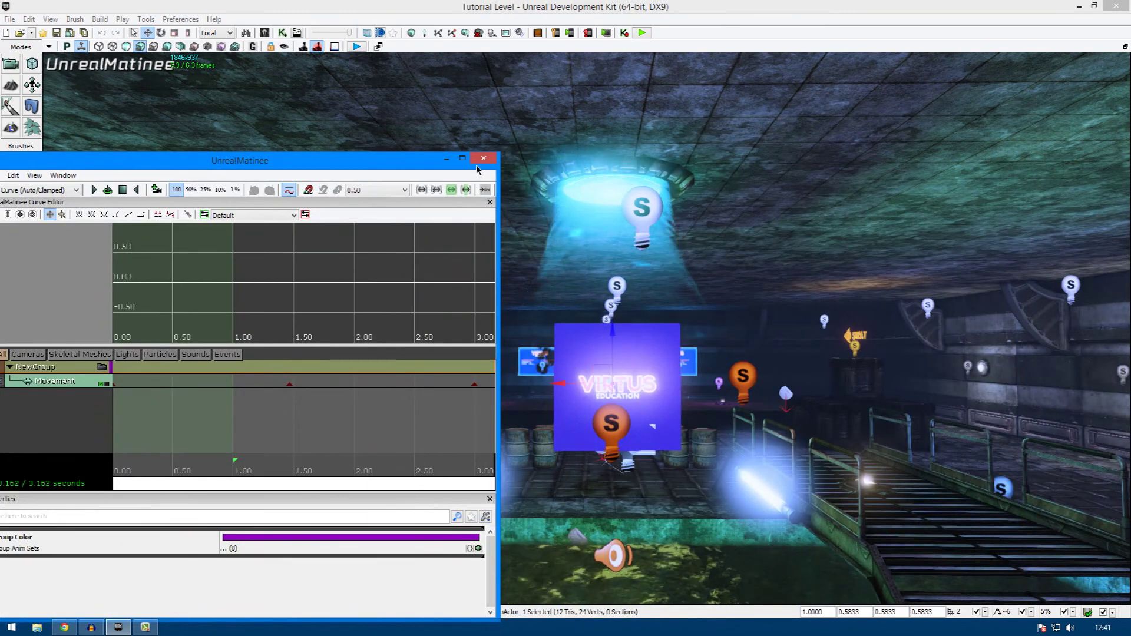
click(123, 190)
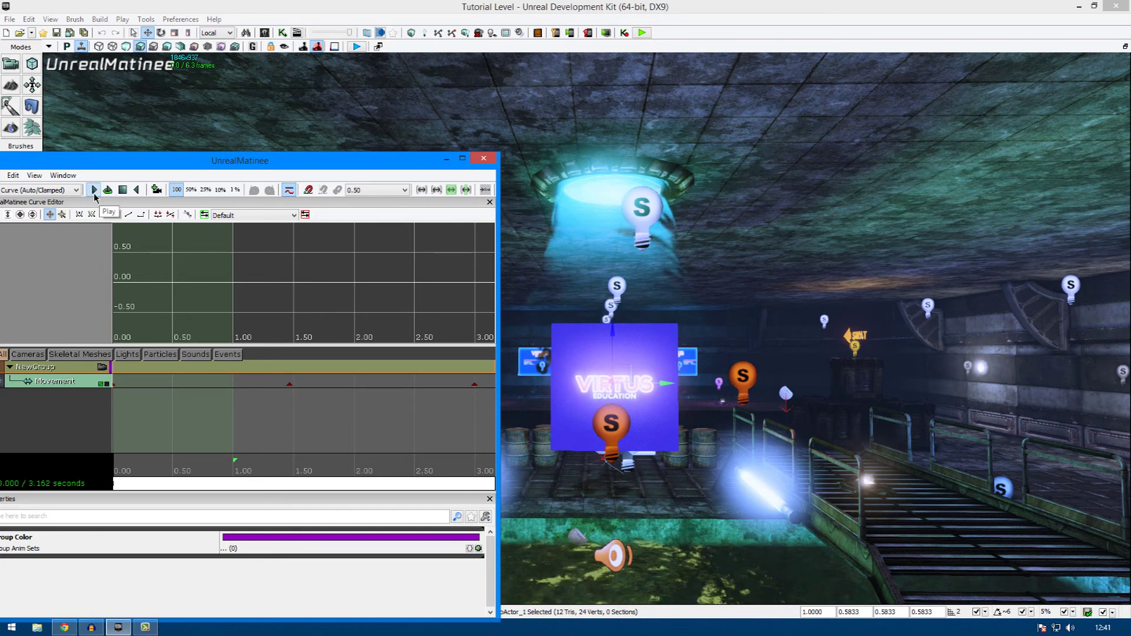
click(94, 193)
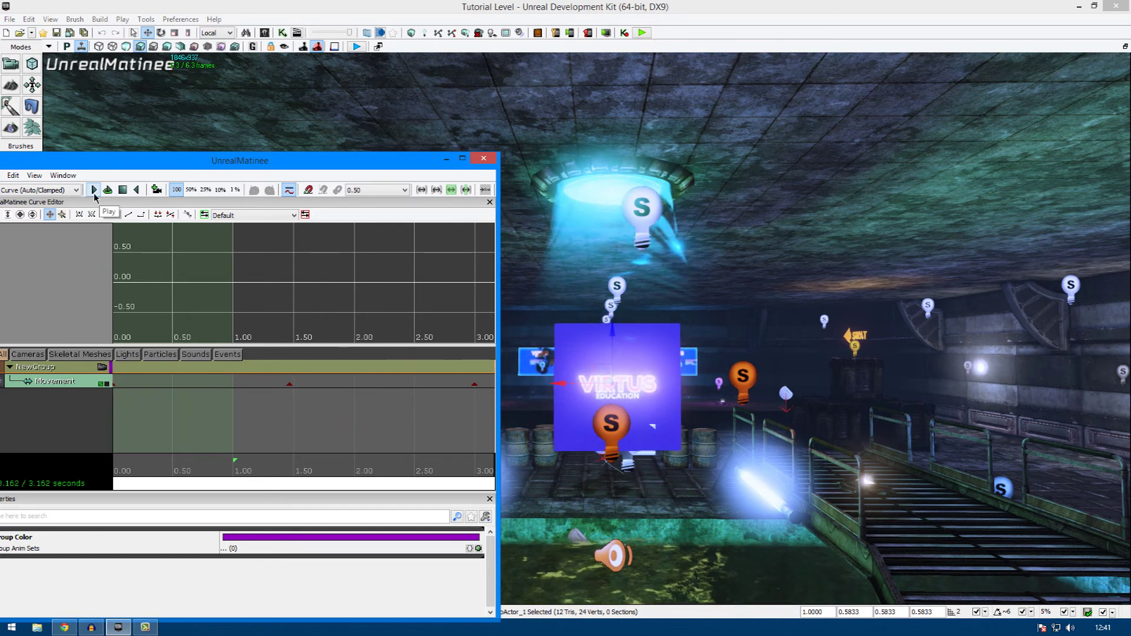
click(131, 193)
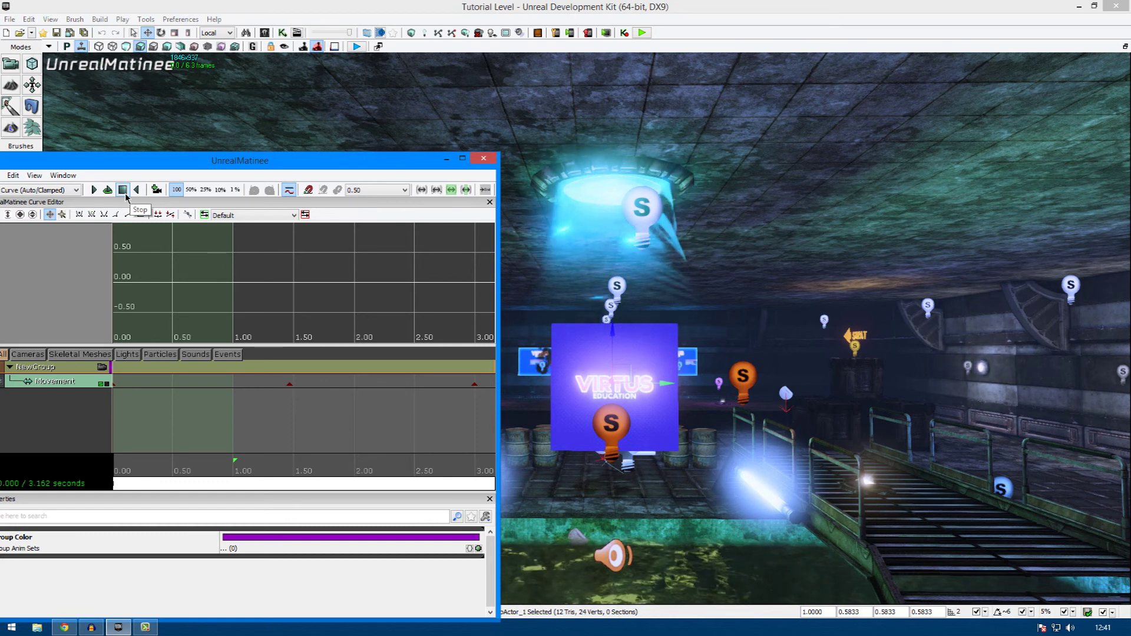
click(96, 193)
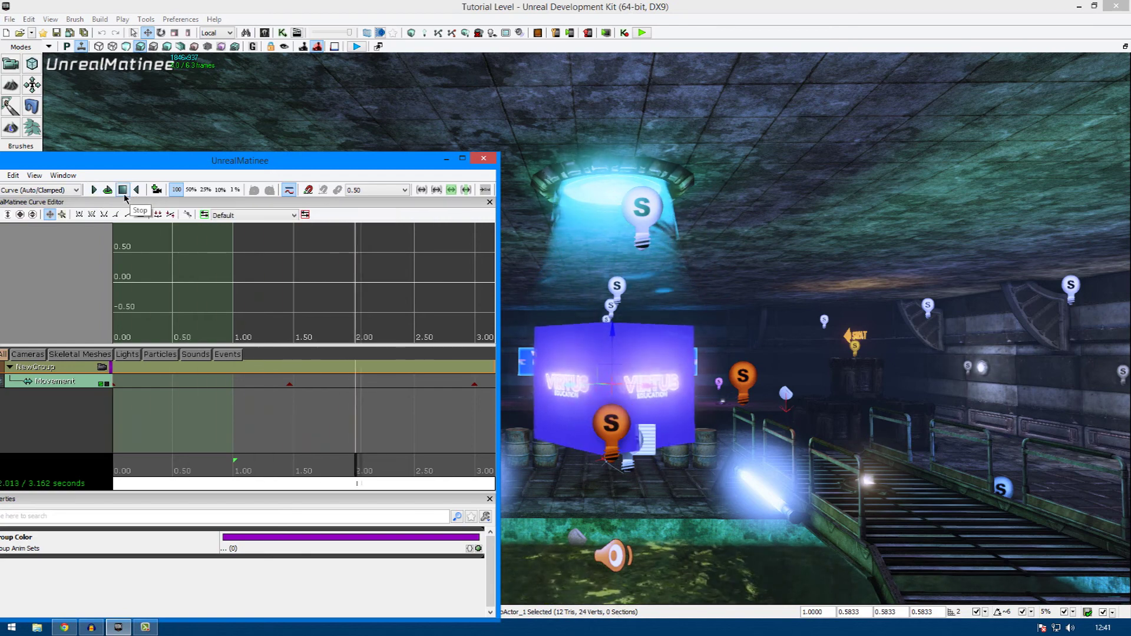
click(123, 190)
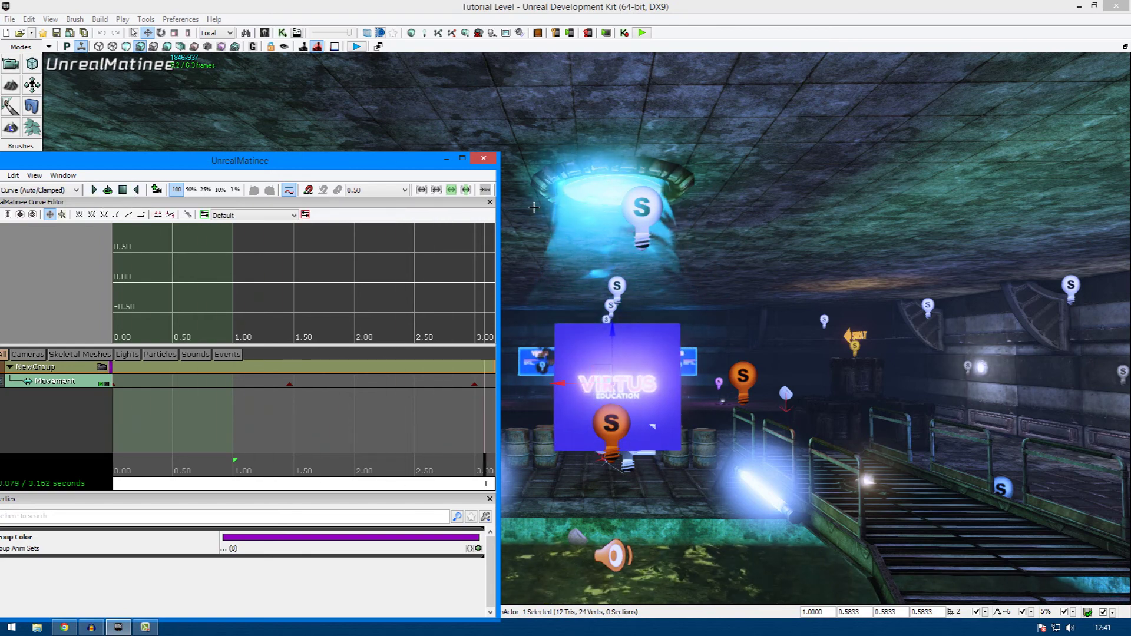
click(483, 159)
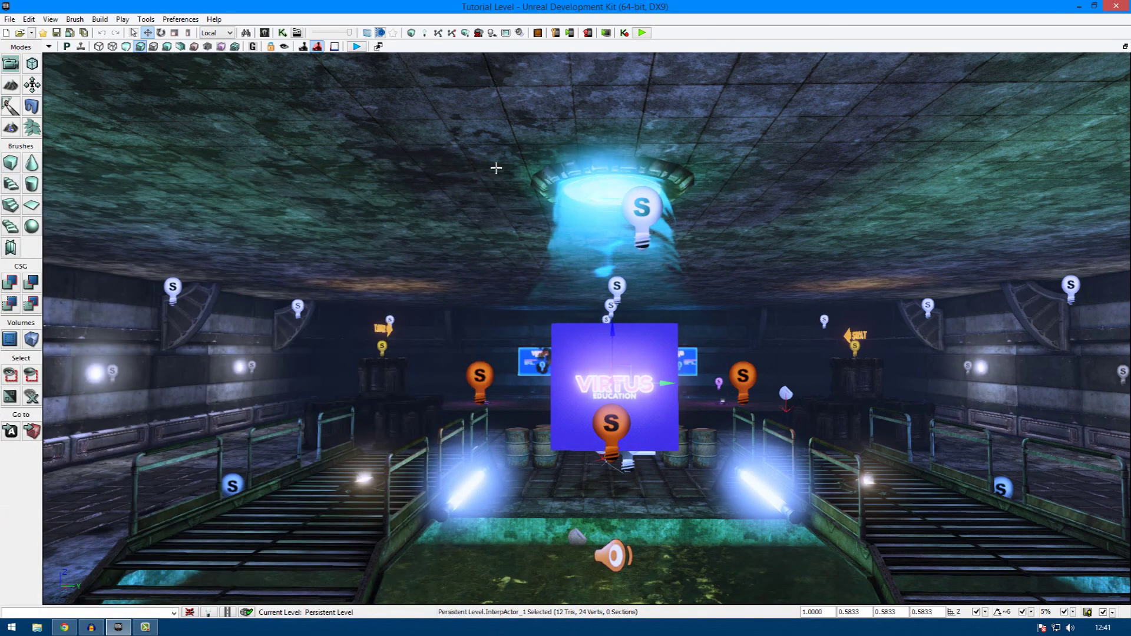
- Switch to the browser and review the Matinee Interface section of the UDN Matinee User Guide
key(alt+Tab)
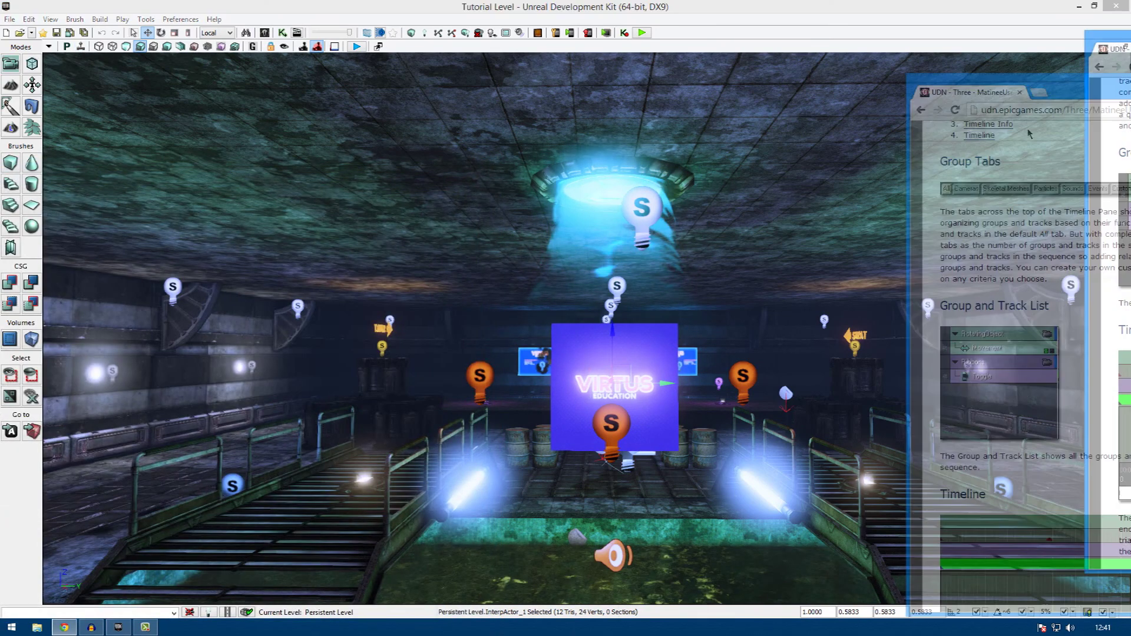
scroll(398, 495, up, 20)
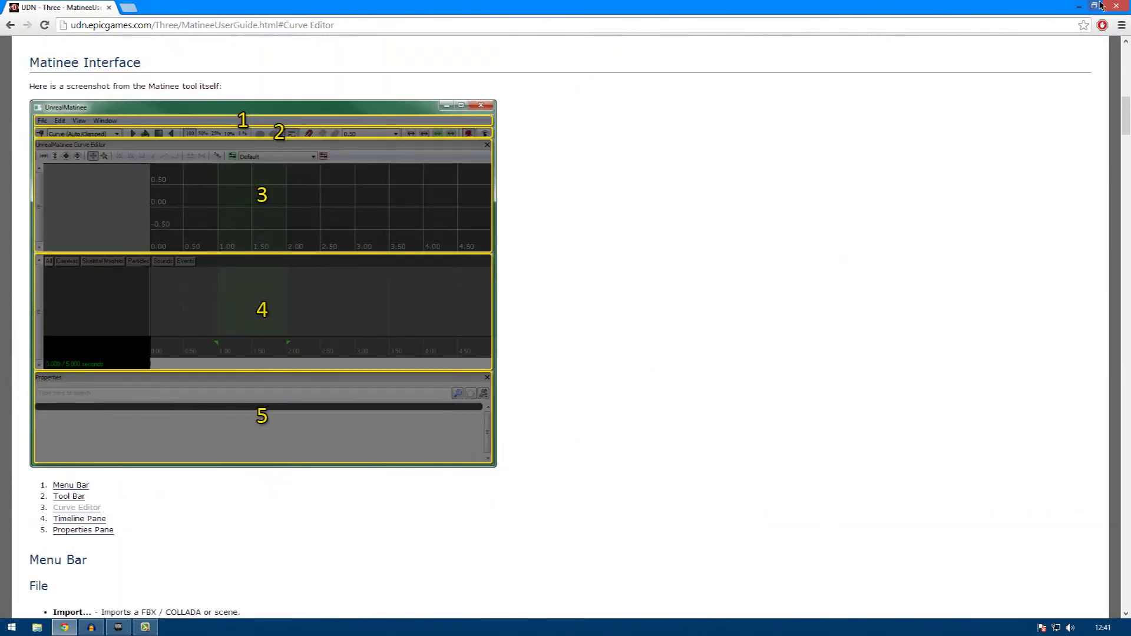
click(1100, 5)
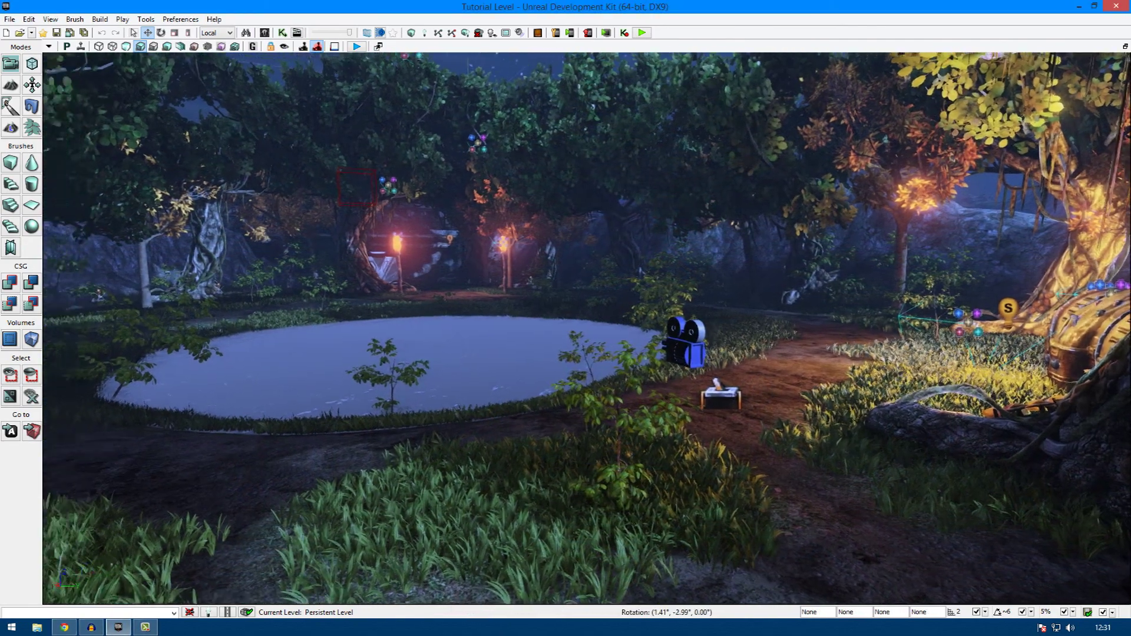
right_drag(558, 305, 586, 338)
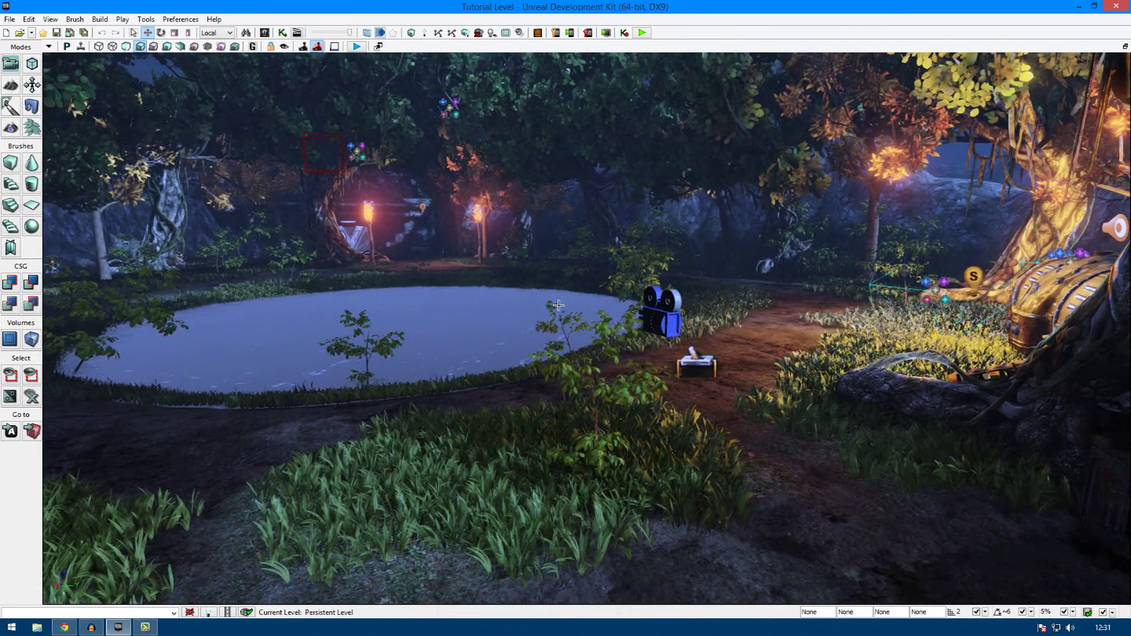